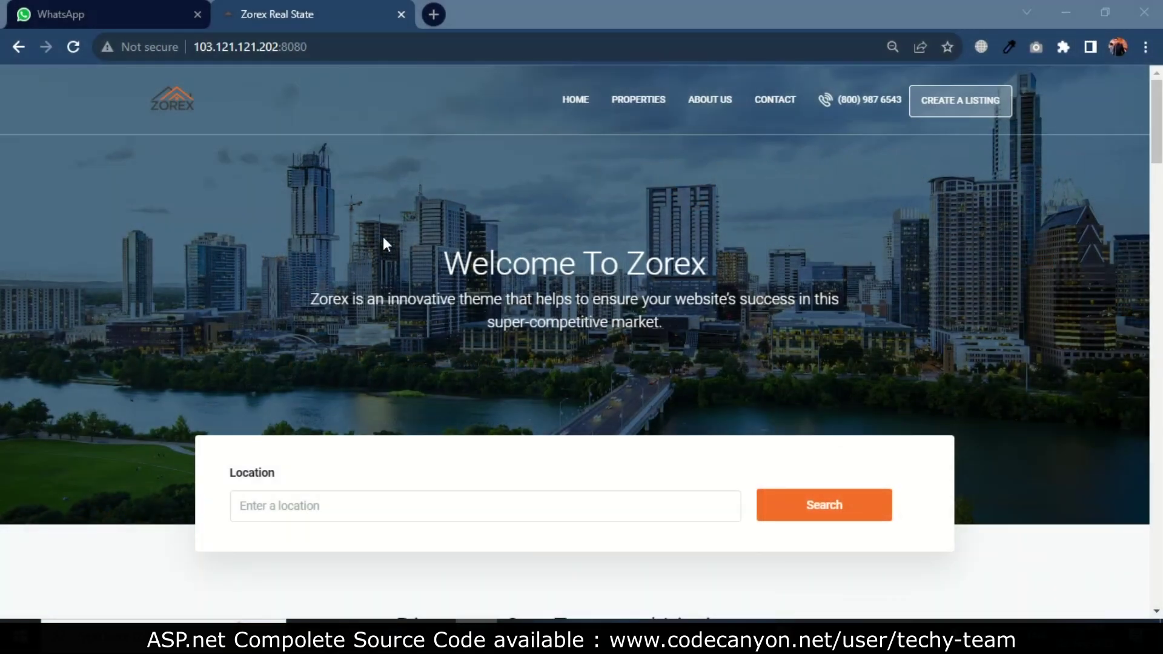
# Step: Browse the homepage's location search and featured listings sections
pyautogui.scroll(-3, 390, 237)
pyautogui.scroll(3, 449, 257)
pyautogui.scroll(-1, 428, 306)
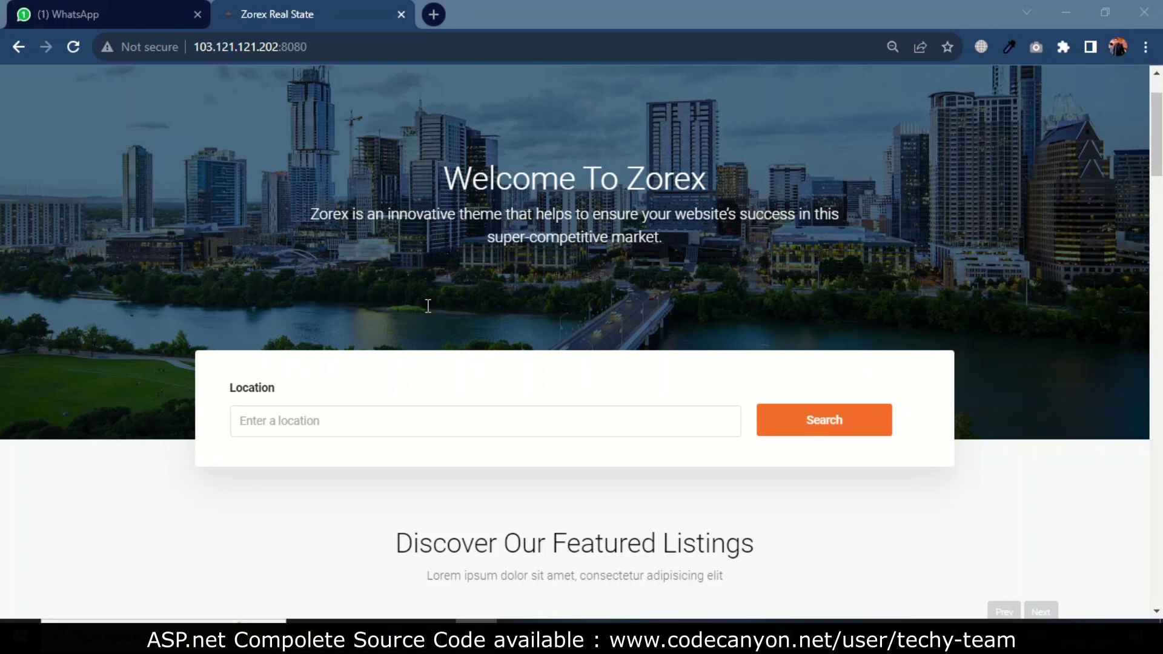
pyautogui.click(332, 410)
pyautogui.scroll(-1, 367, 303)
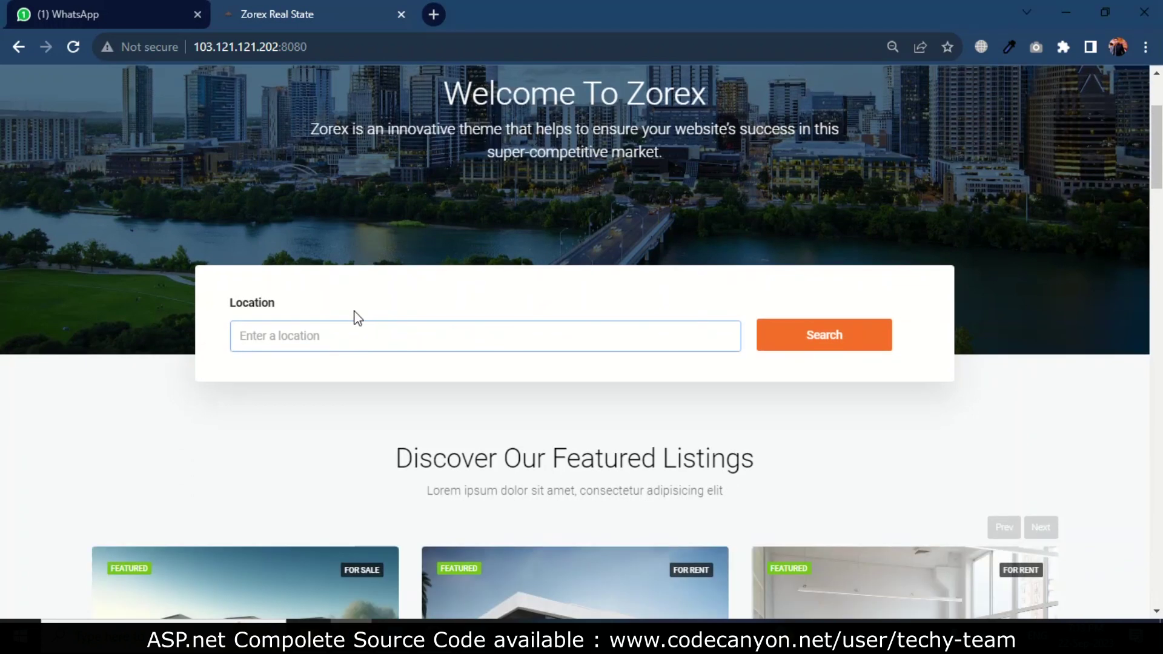
pyautogui.scroll(-5, 355, 318)
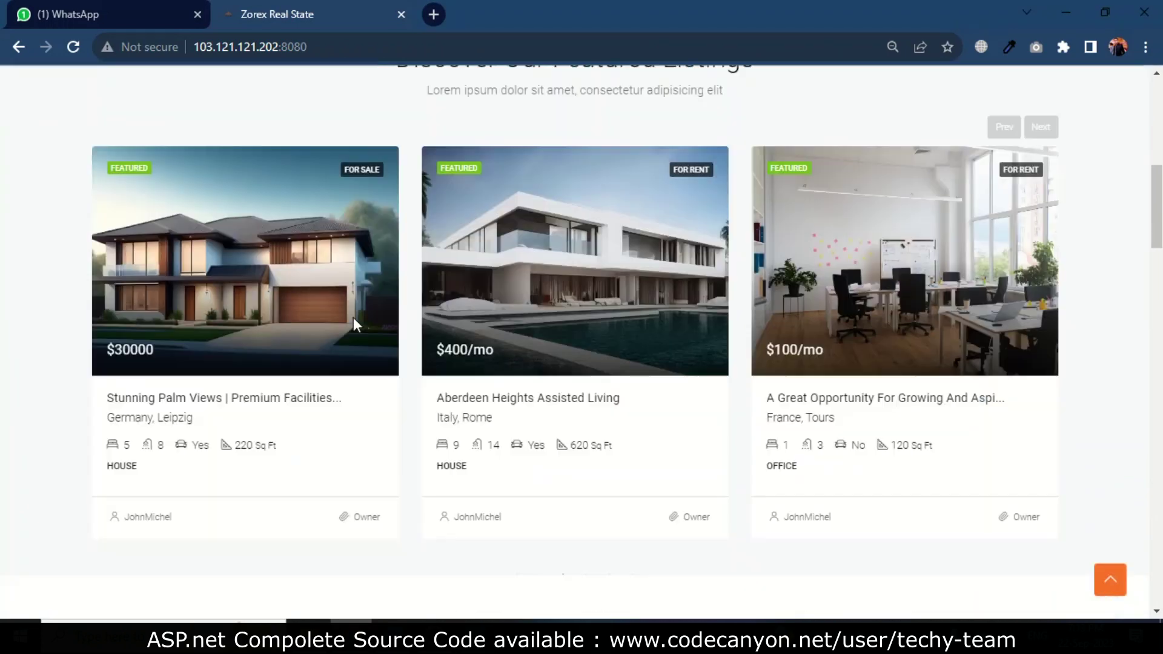
pyautogui.scroll(2, 354, 321)
pyautogui.scroll(-3, 668, 357)
pyautogui.scroll(3, 768, 323)
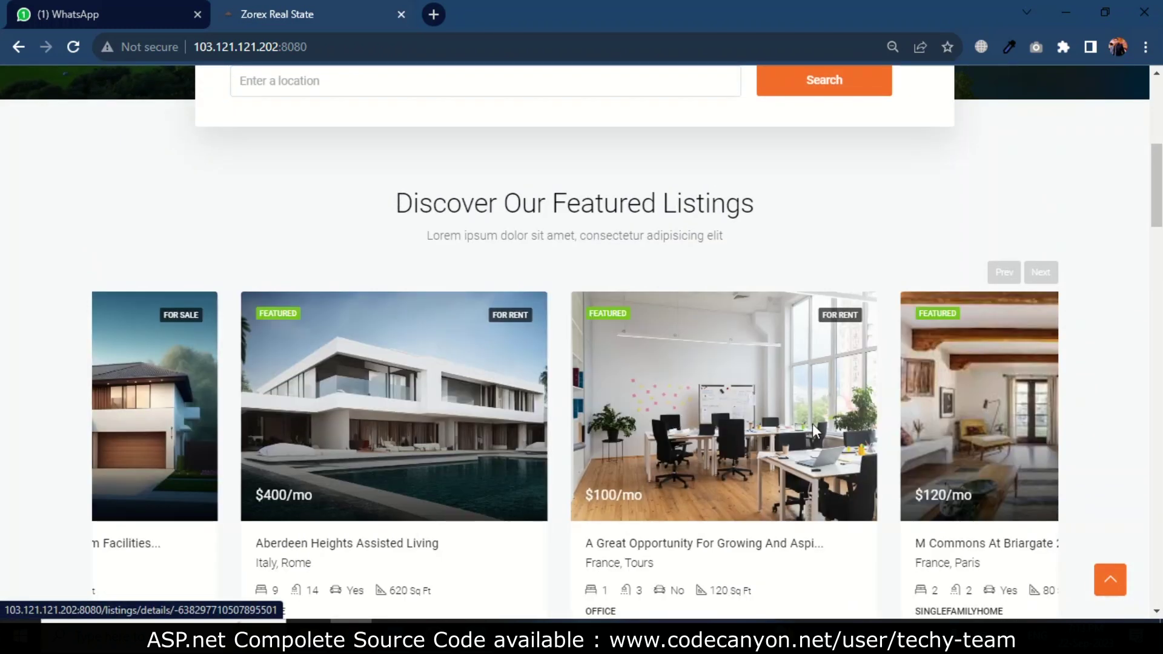
pyautogui.scroll(-1, 703, 393)
pyautogui.scroll(-10, 703, 393)
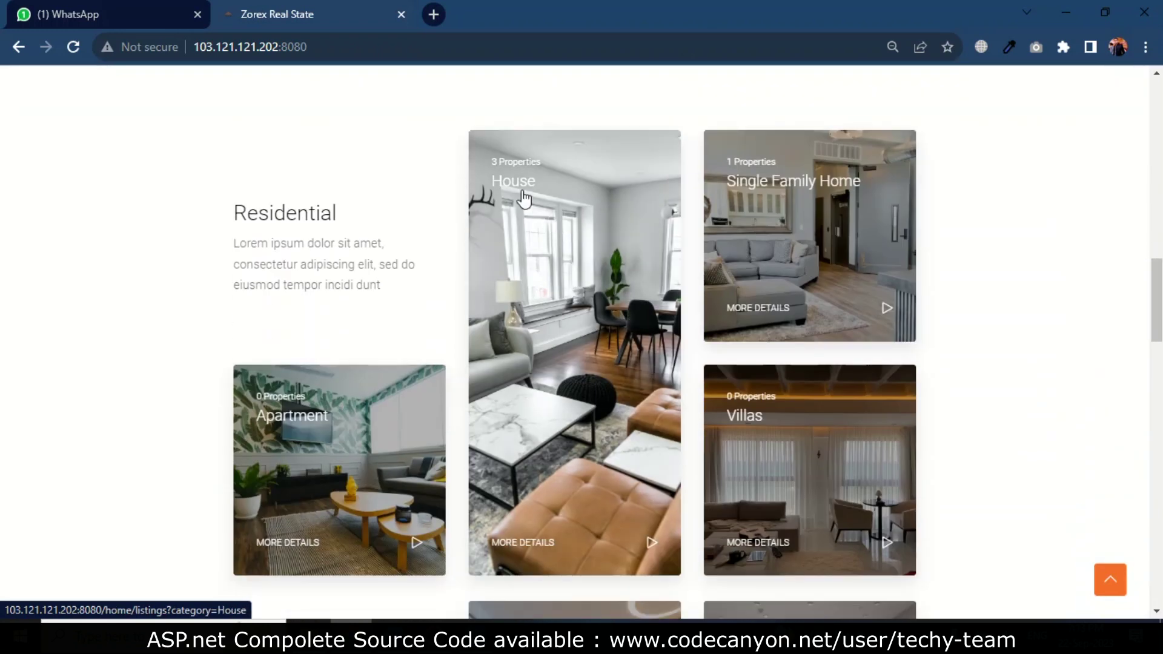
# Step: Look over the House category and Explore Cities section, then open Chicago's property listings
pyautogui.click(523, 193)
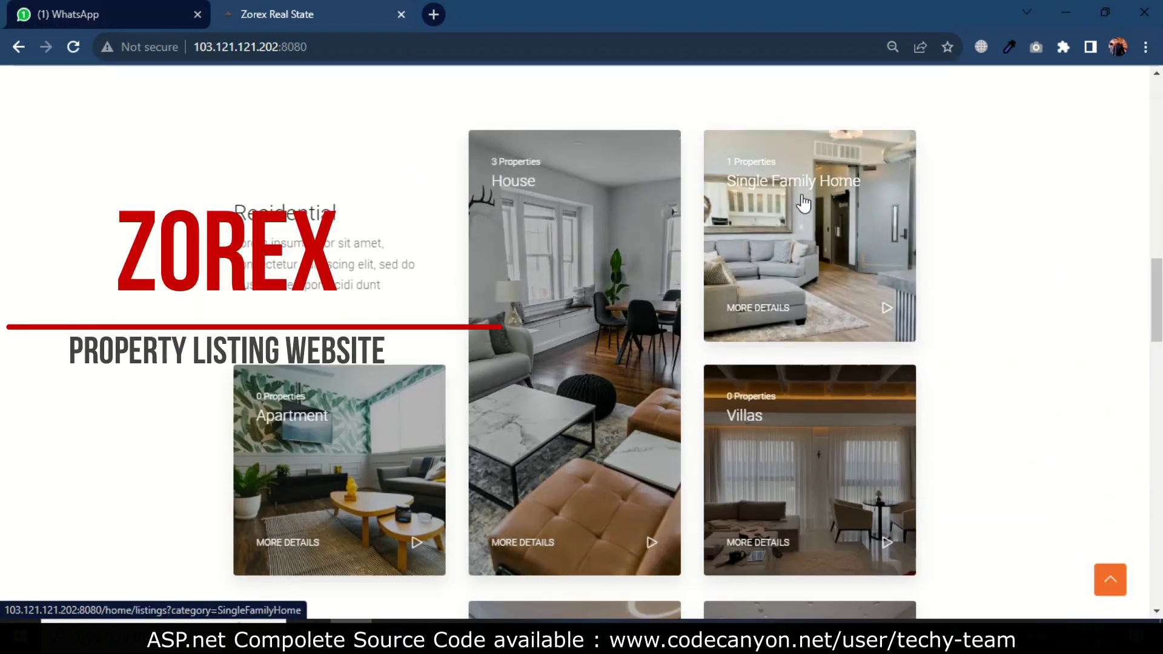
pyautogui.scroll(-2, 753, 95)
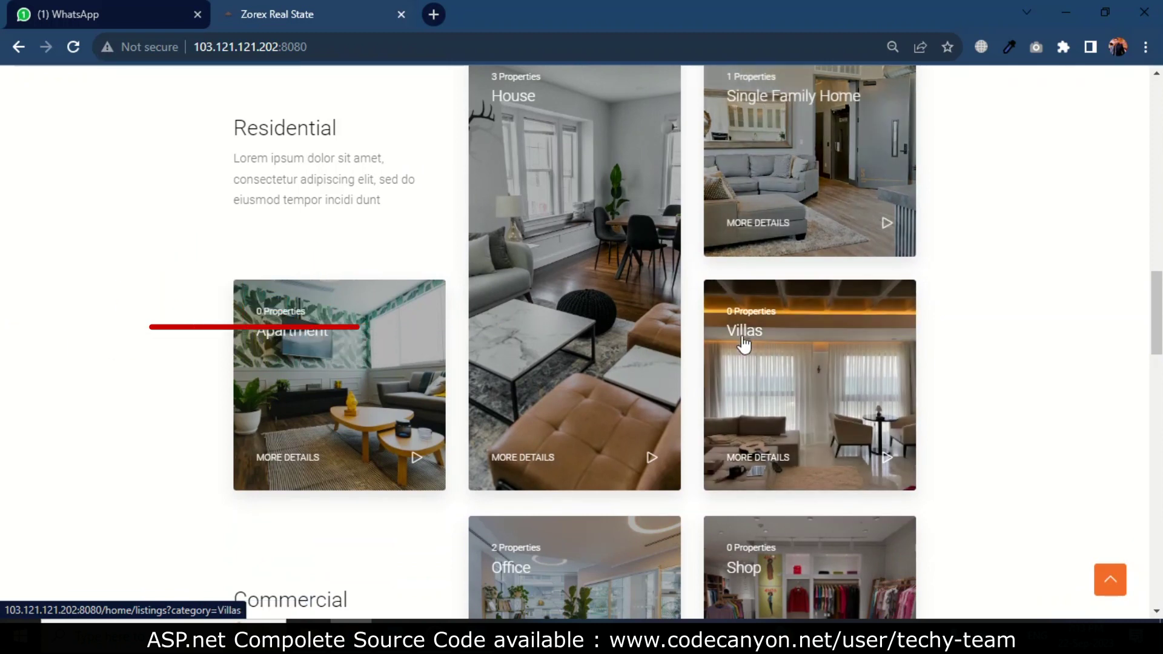
pyautogui.scroll(-3, 727, 339)
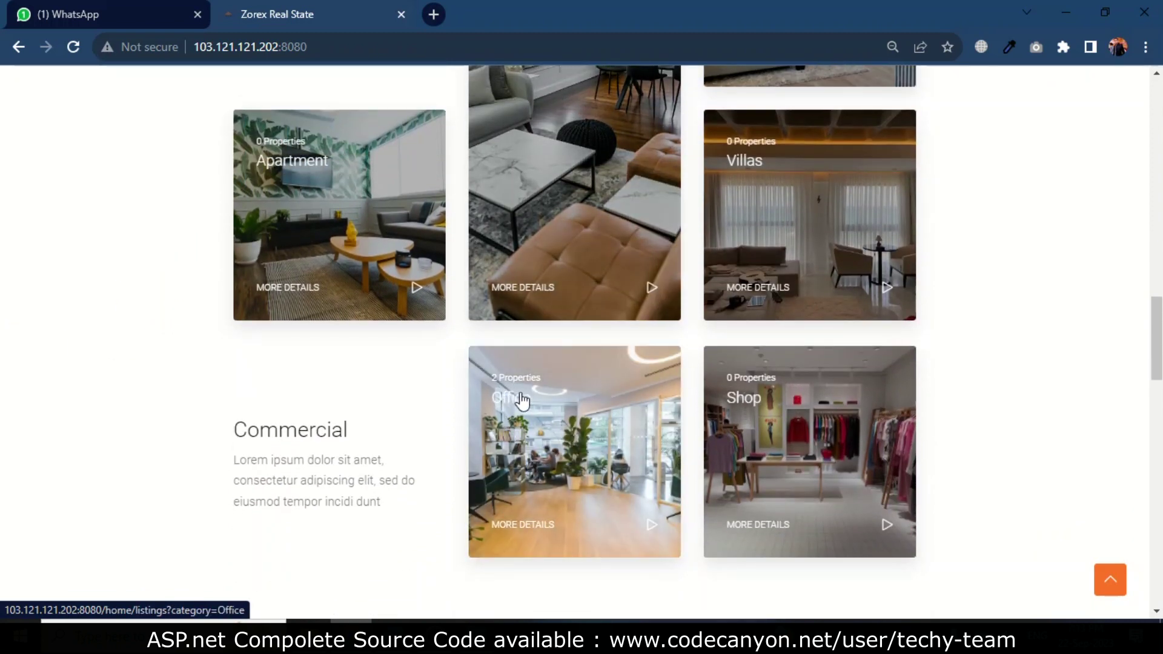
pyautogui.scroll(-1, 518, 412)
pyautogui.scroll(-8, 545, 424)
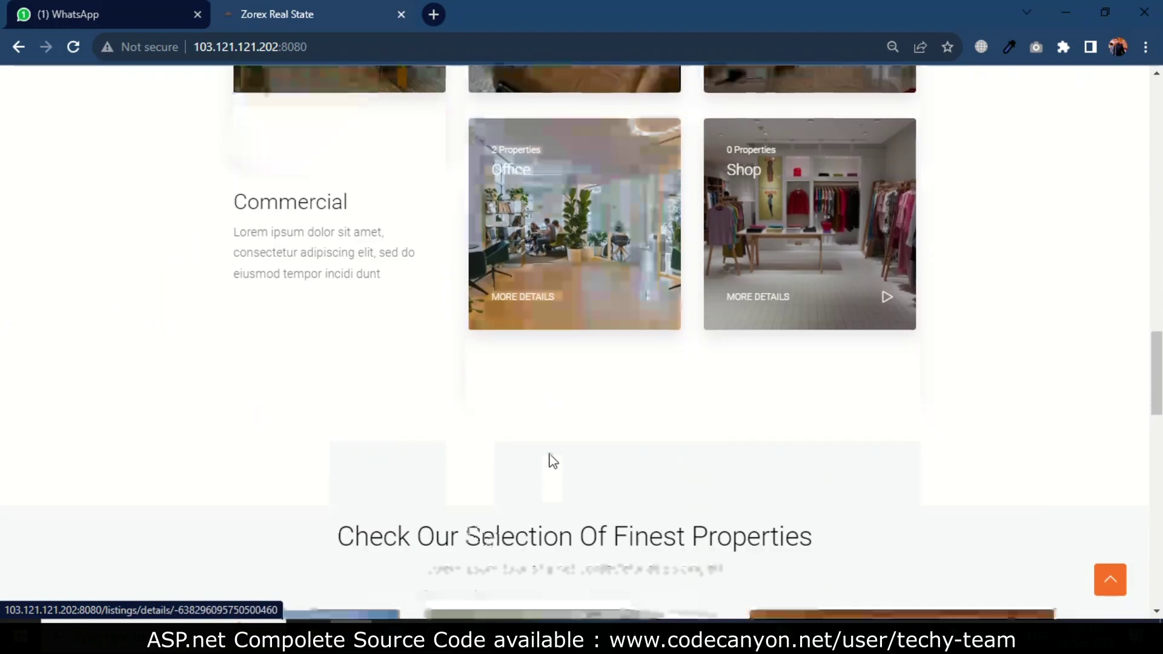
pyautogui.scroll(-6, 543, 407)
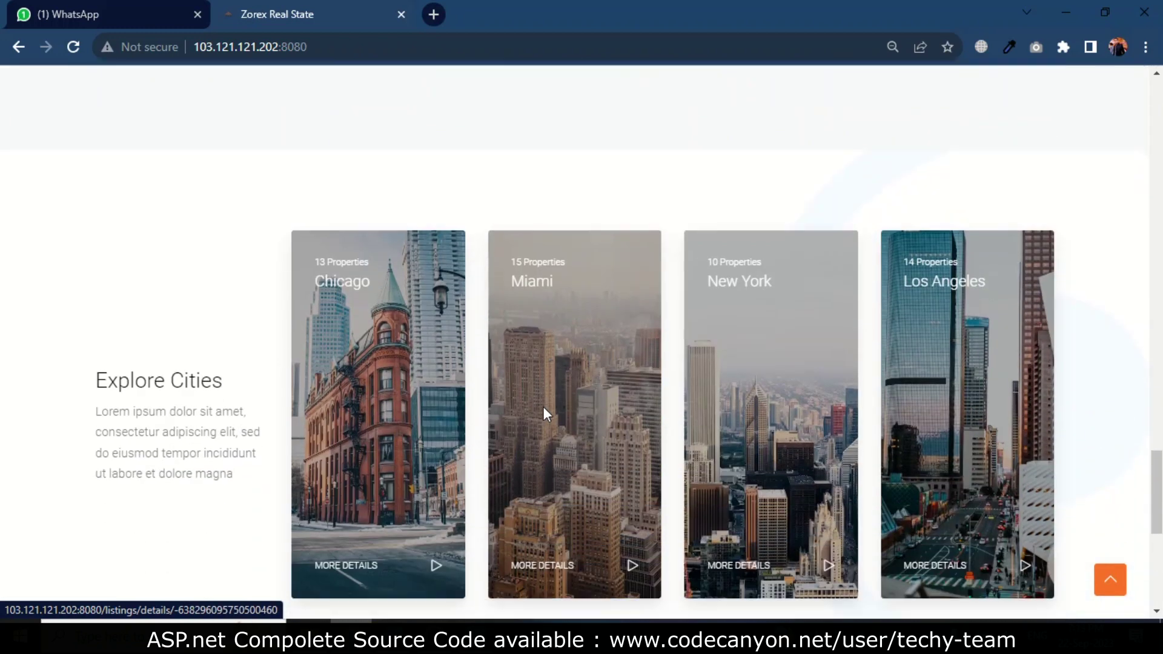
pyautogui.scroll(1, 436, 400)
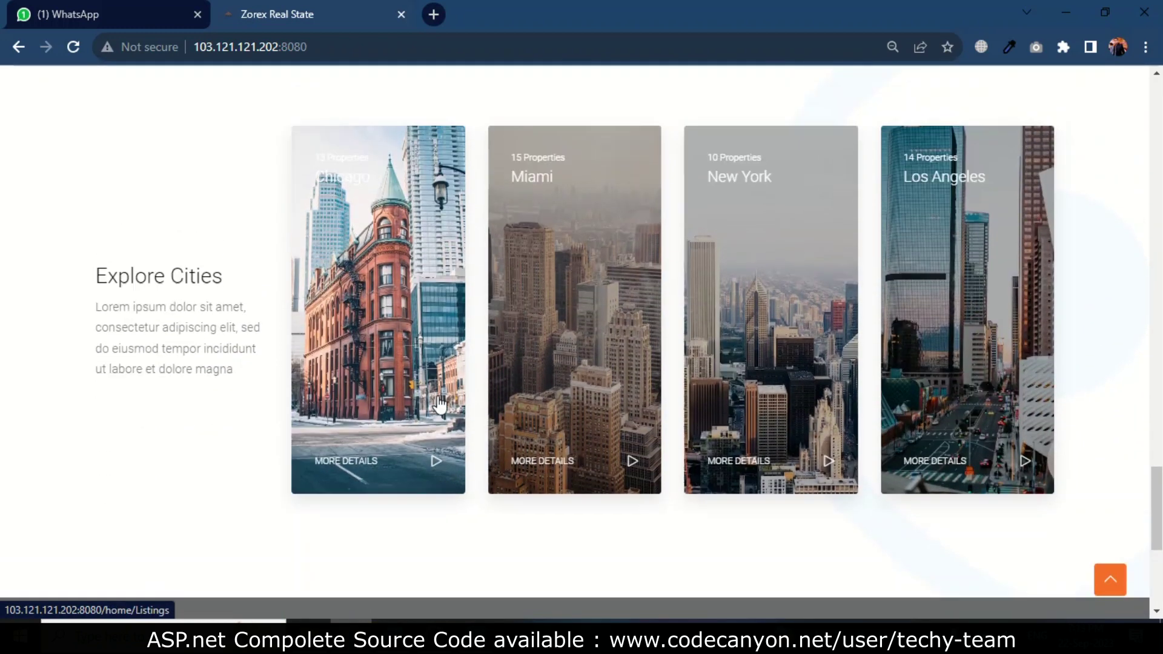
pyautogui.click(423, 485)
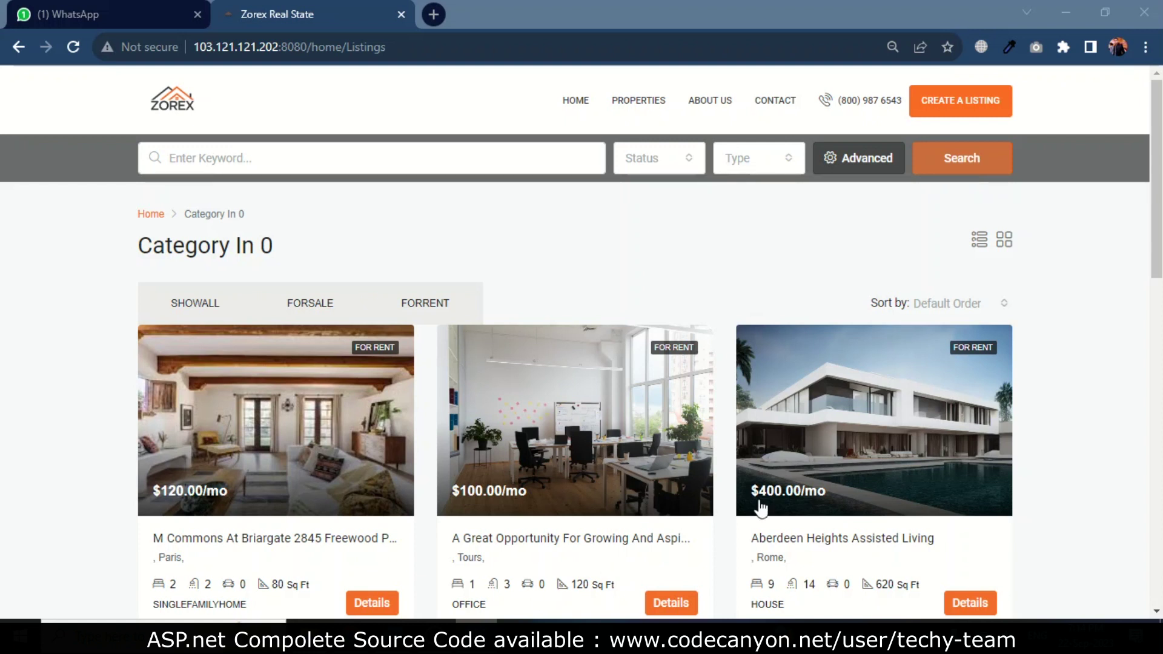
# Step: Check the Status and Type filter options, then expand the advanced filters for beds, baths, area and amount
pyautogui.click(652, 167)
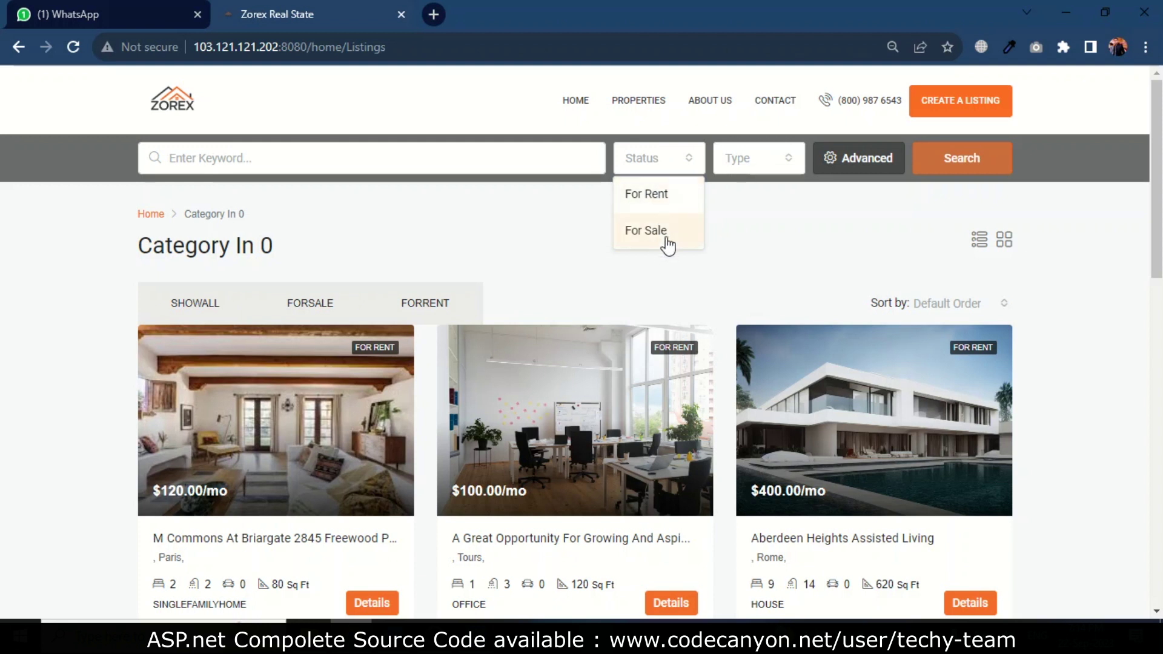
pyautogui.click(762, 174)
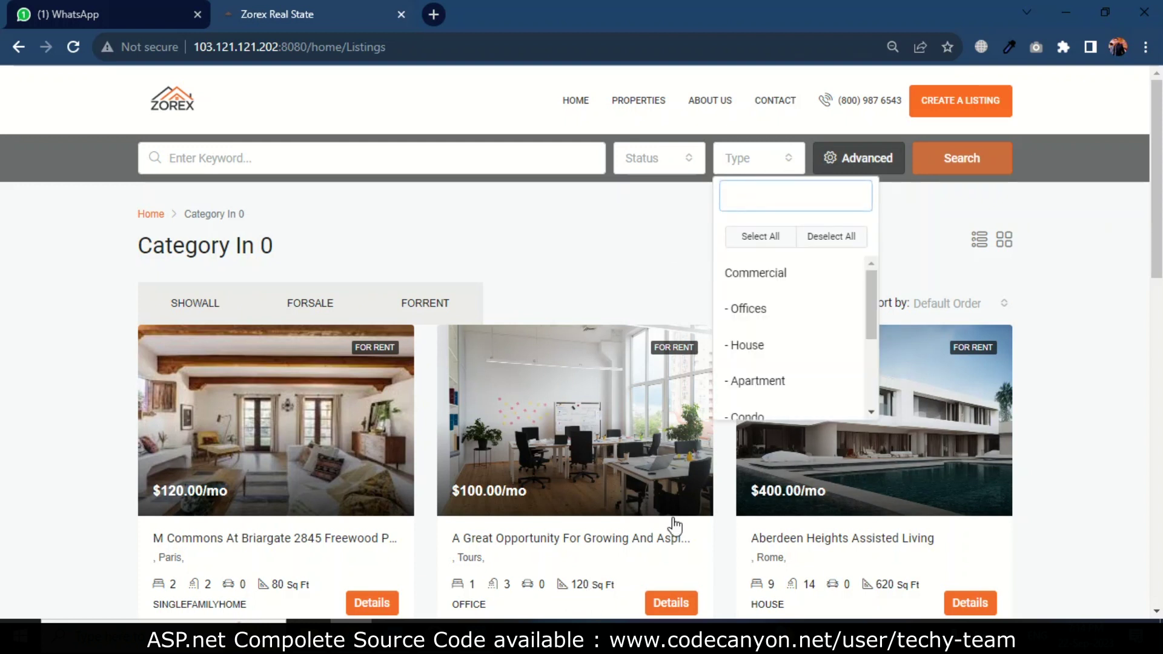
pyautogui.click(858, 158)
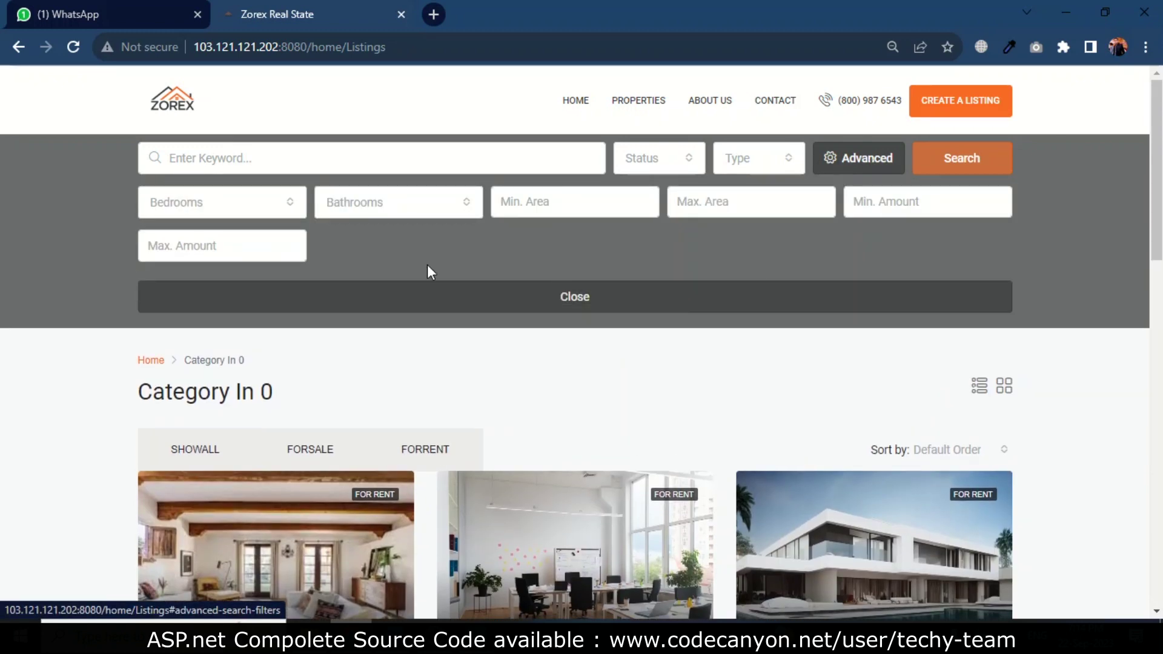
# Step: Check the bedroom options, collapse the advanced filters, and open the Aberdeen Heights Assisted Living listing
pyautogui.click(237, 206)
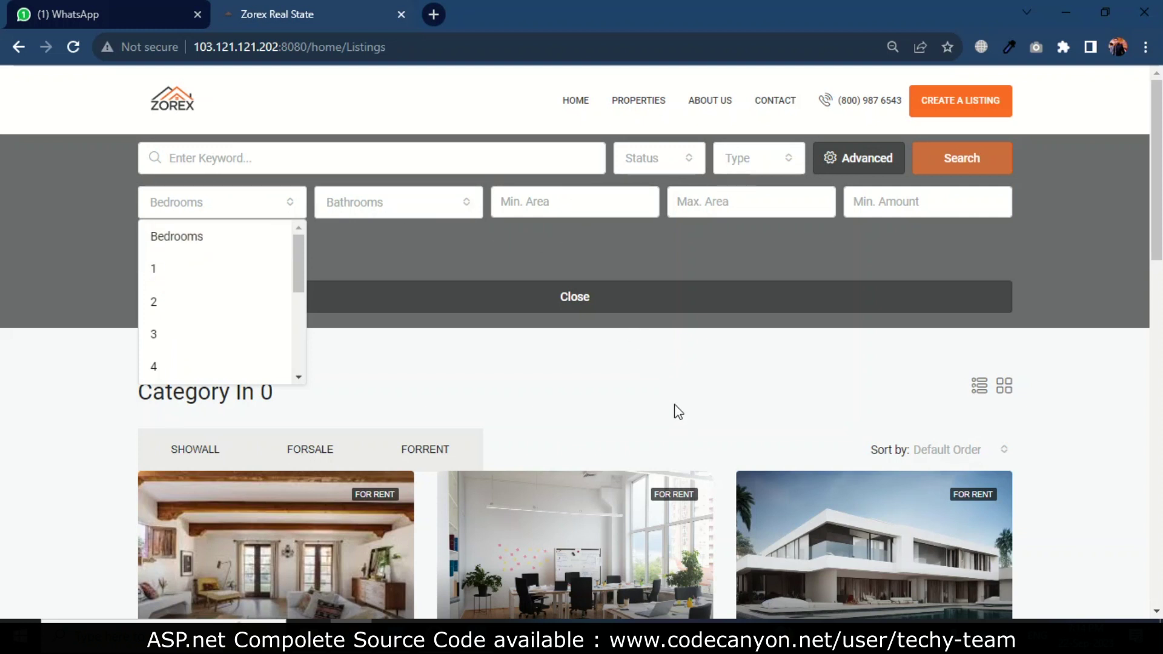
pyautogui.click(890, 205)
pyautogui.scroll(-3, 606, 351)
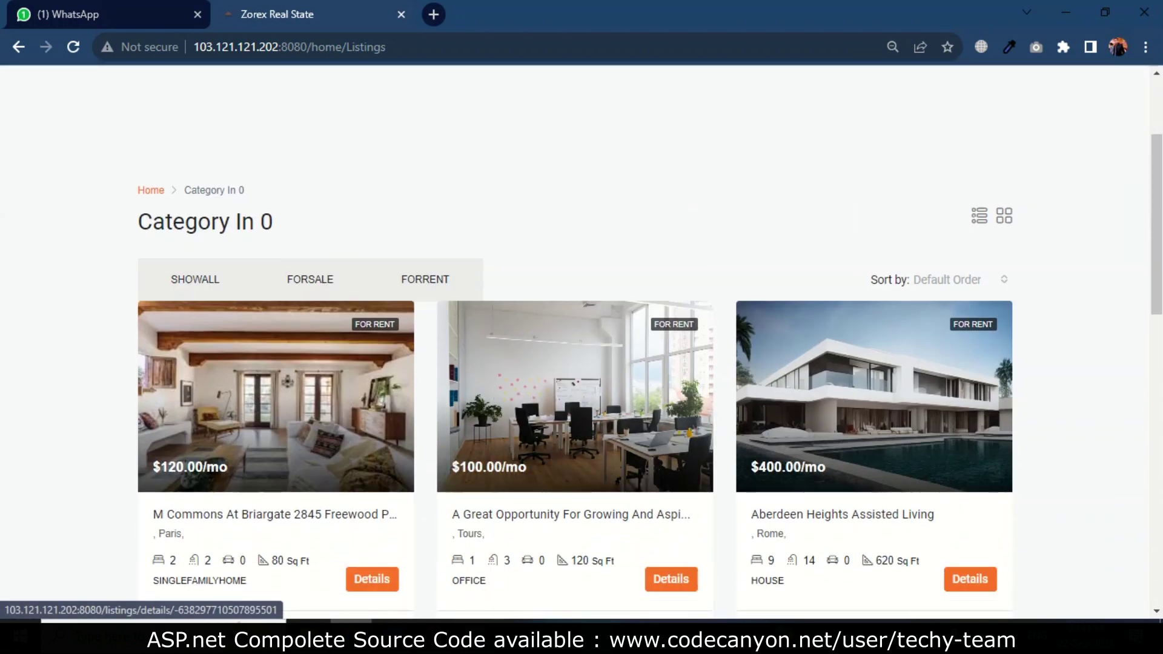
pyautogui.scroll(-2, 541, 603)
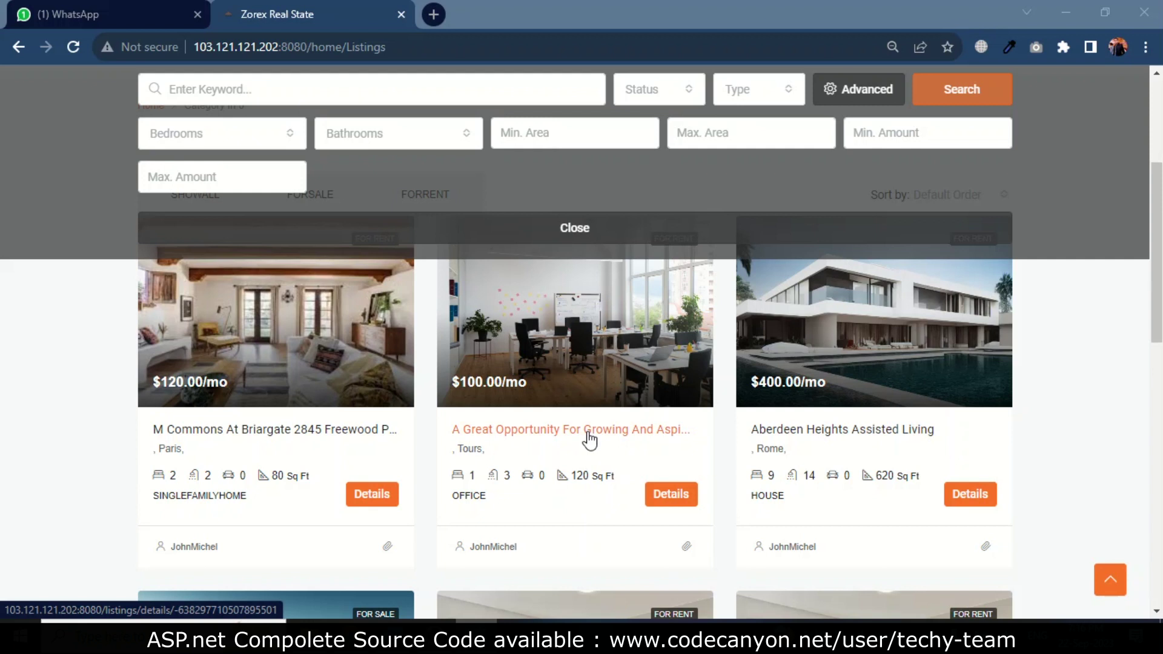
pyautogui.click(568, 229)
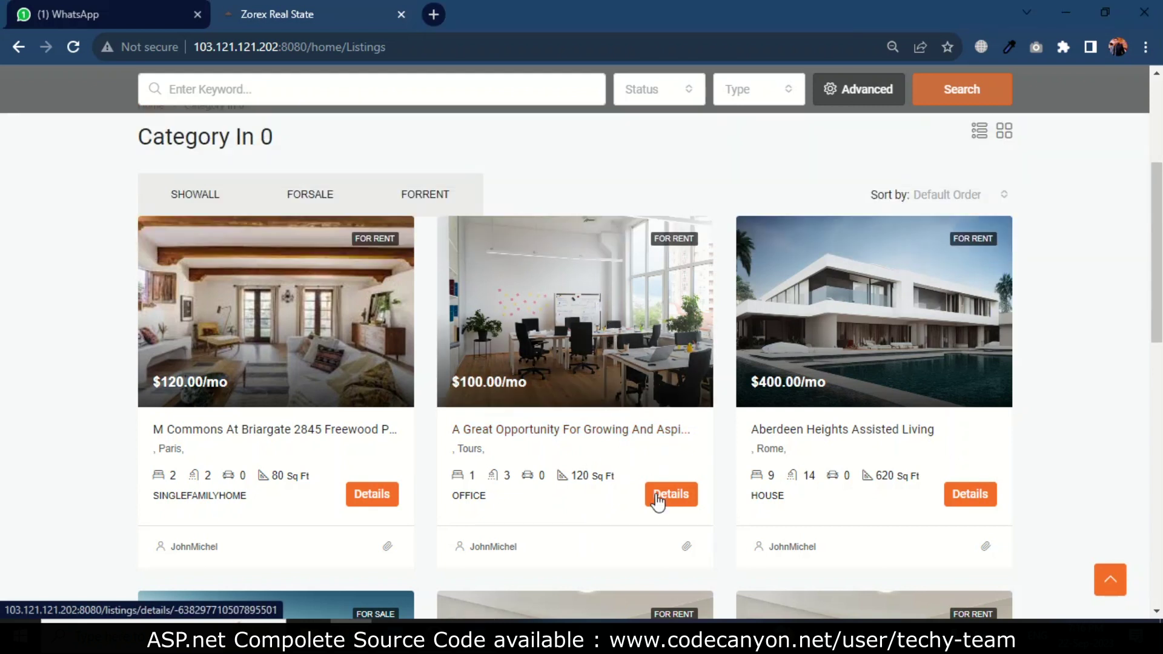
pyautogui.click(966, 502)
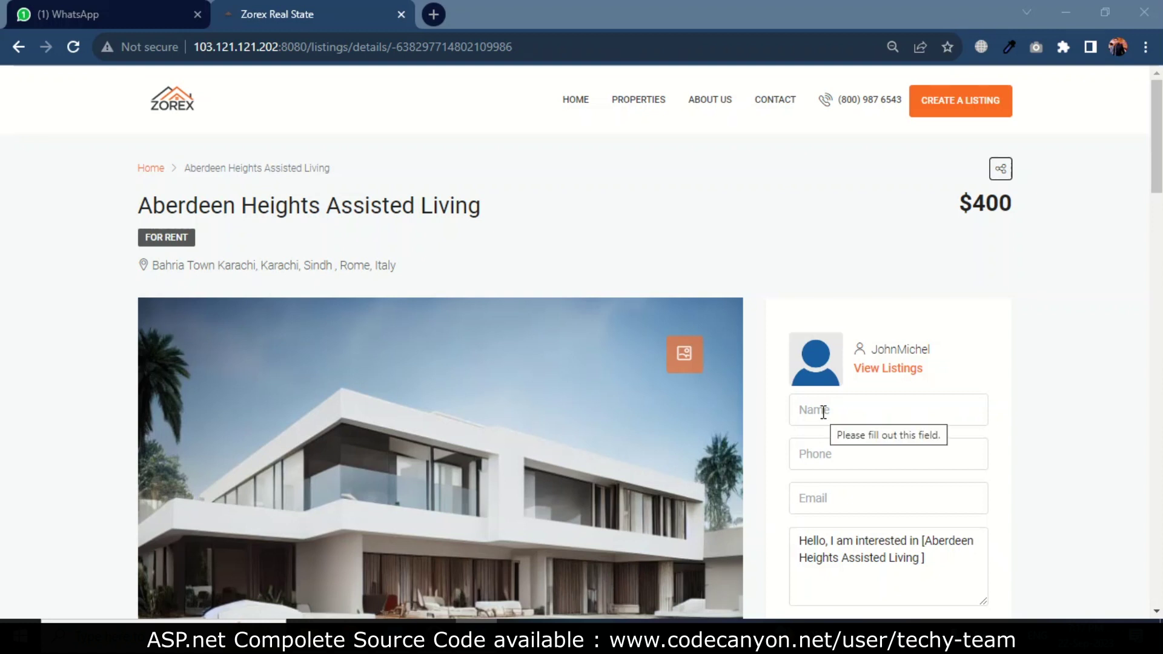
# Step: Send an Aberdeen Heights enquiry as a tenant, autofilling name, phone and e-mail from saved details
pyautogui.scroll(-2, 823, 411)
pyautogui.click(819, 325)
pyautogui.click(818, 367)
pyautogui.click(838, 334)
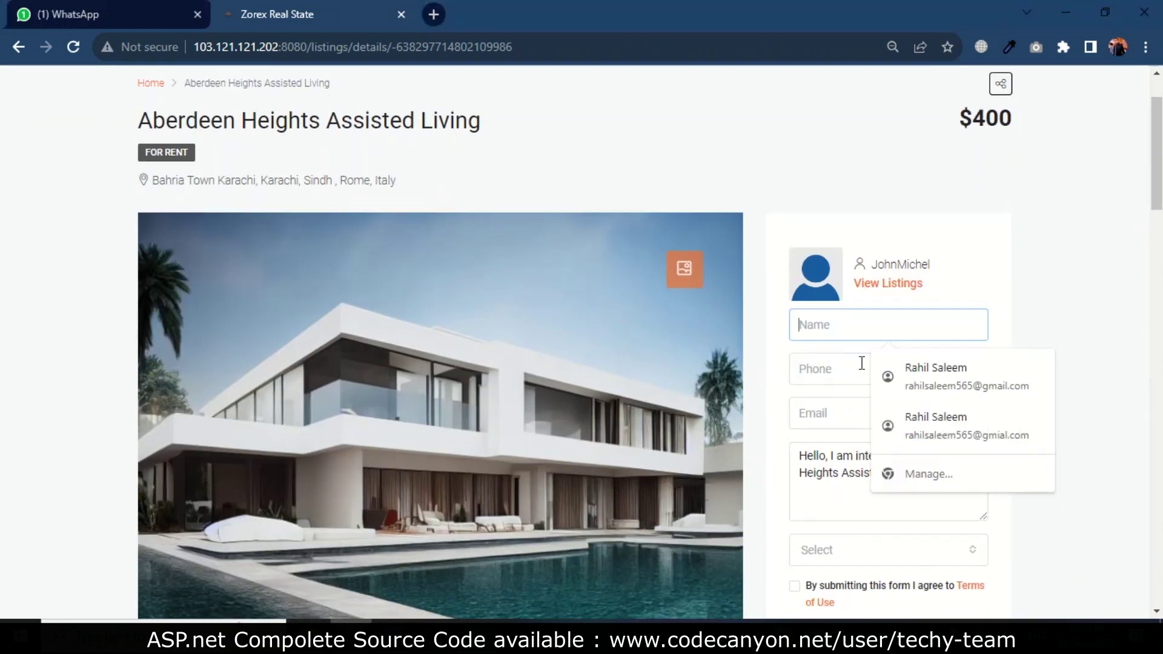
pyautogui.click(945, 374)
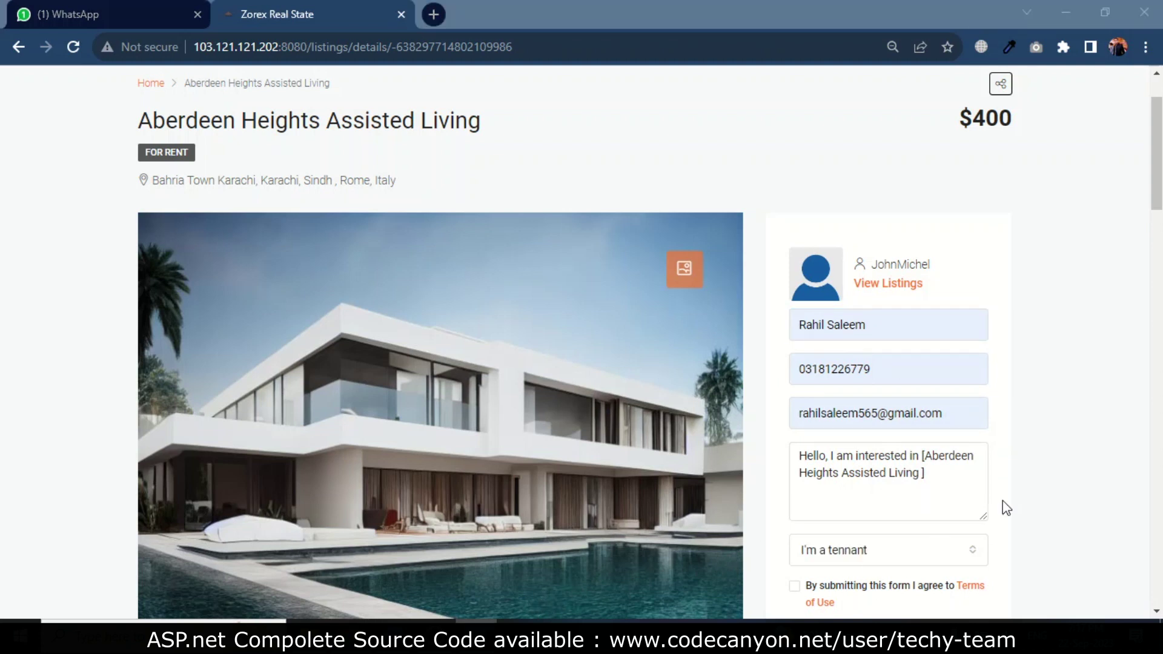
pyautogui.moveTo(958, 475); pyautogui.dragTo(792, 460)
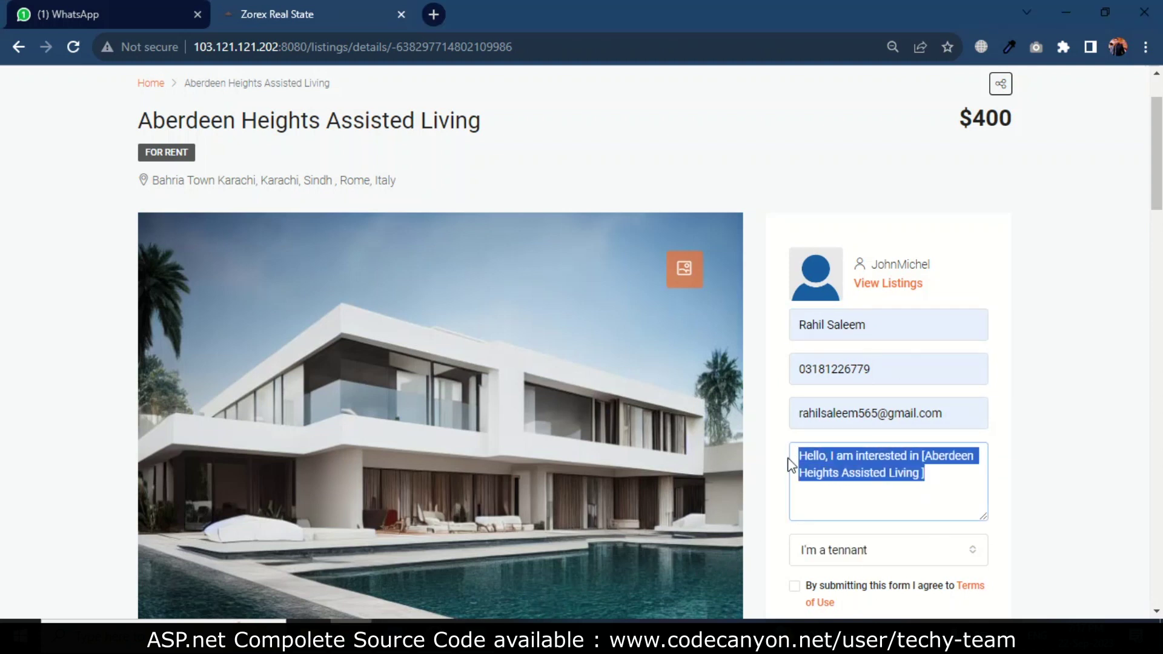
pyautogui.scroll(-2, 800, 456)
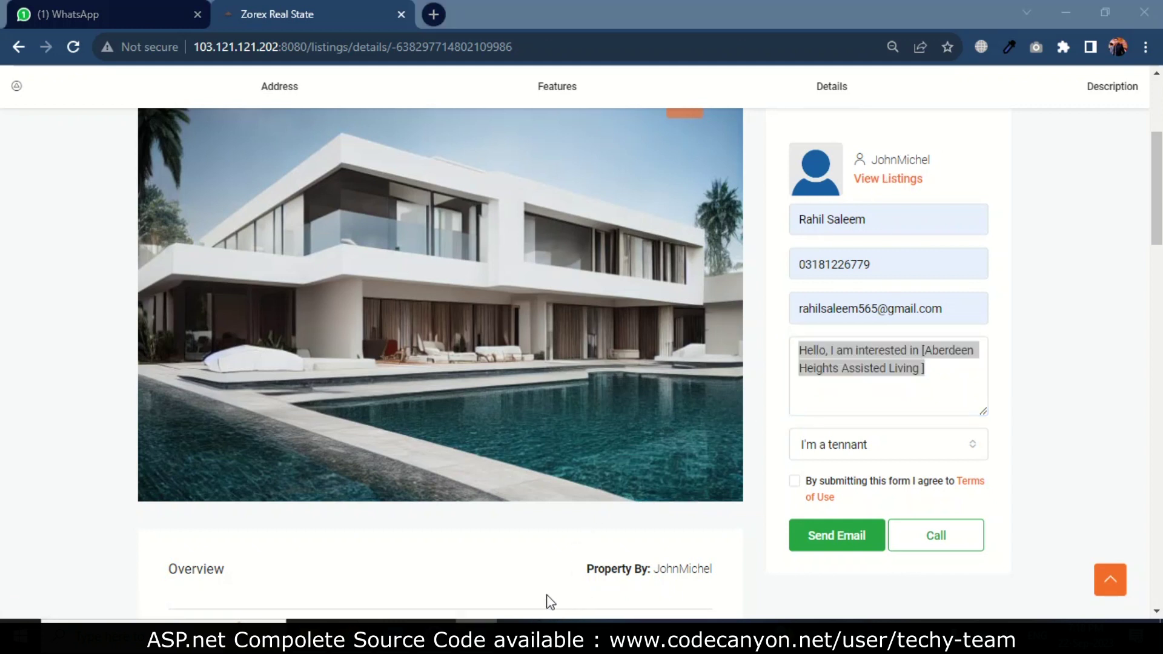
pyautogui.click(840, 552)
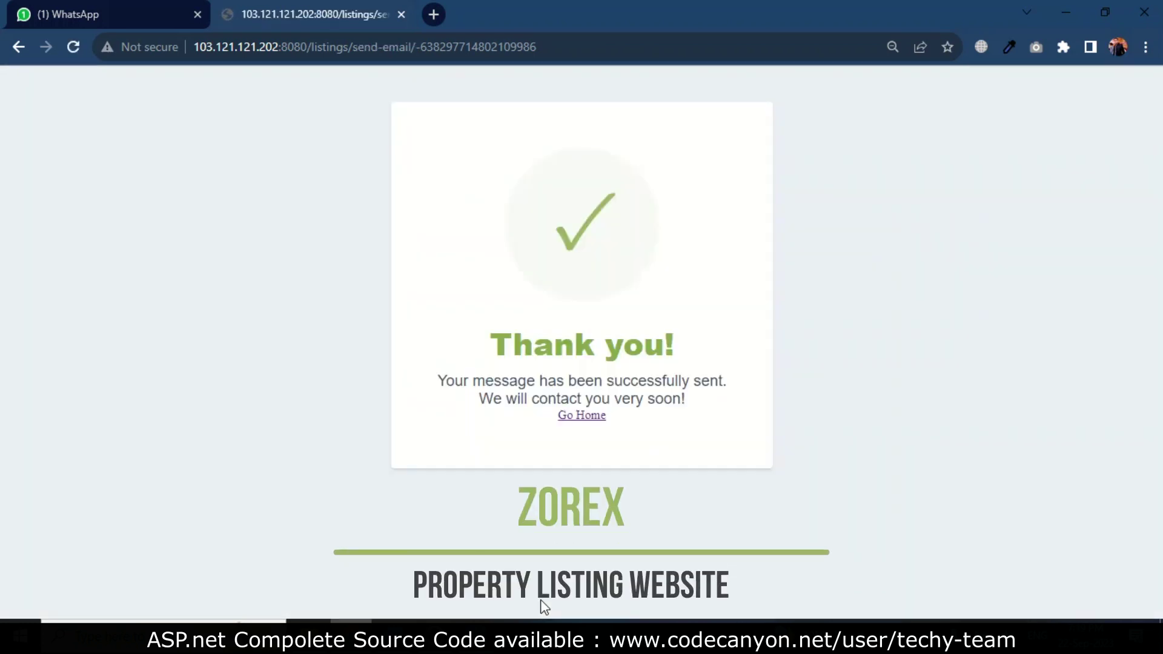
# Step: Go back to the homepage and start a new listing, which leads to the login page
pyautogui.click(588, 417)
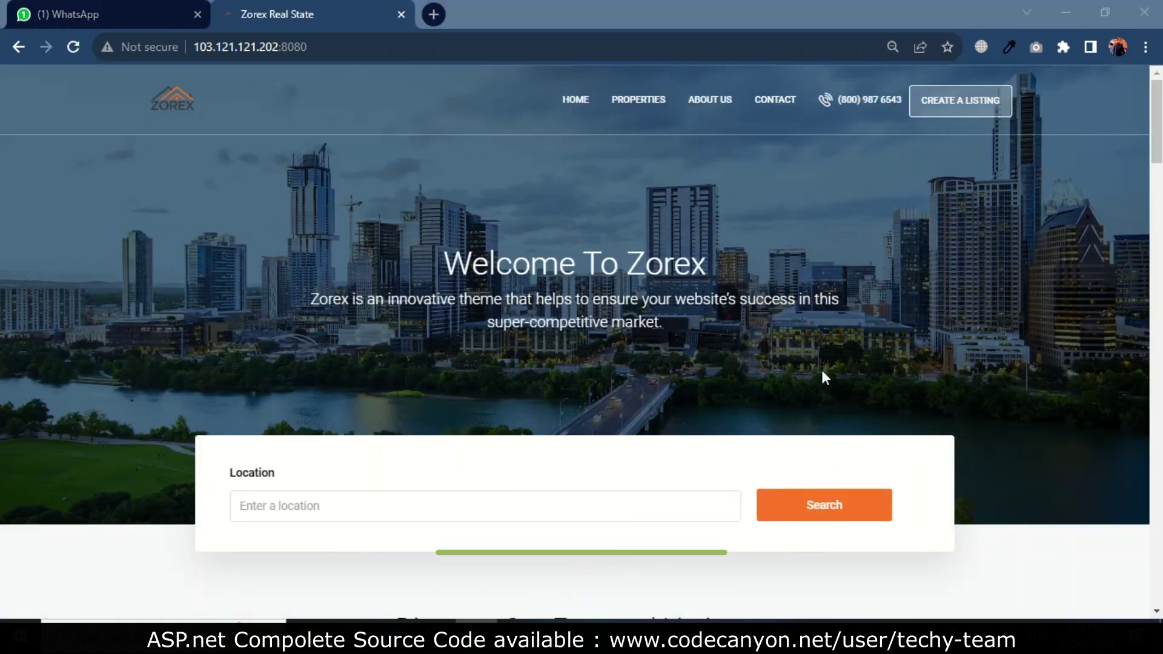
pyautogui.click(934, 121)
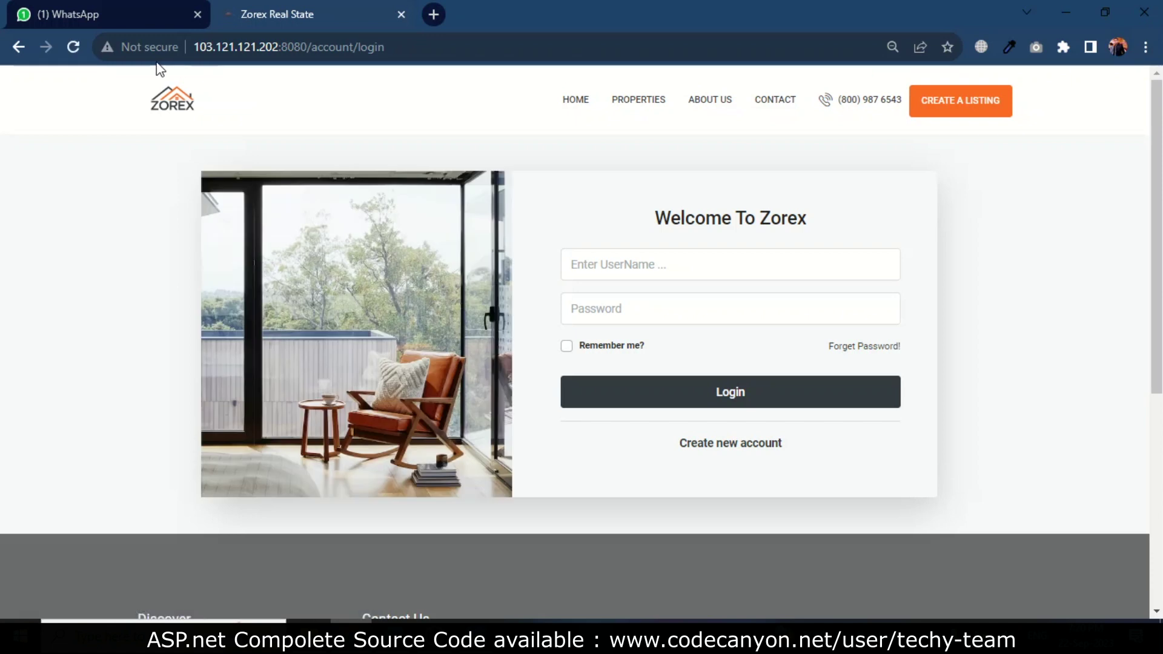
# Step: Log in to the landlord account with the saved username and password
pyautogui.click(592, 261)
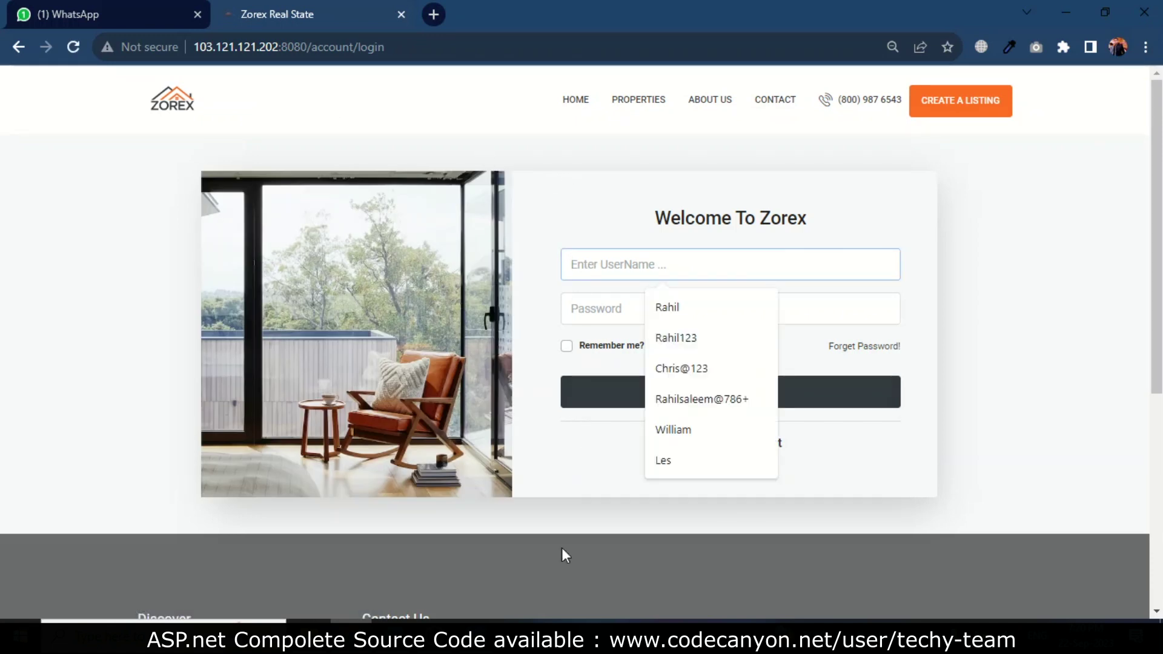
pyautogui.click(545, 595)
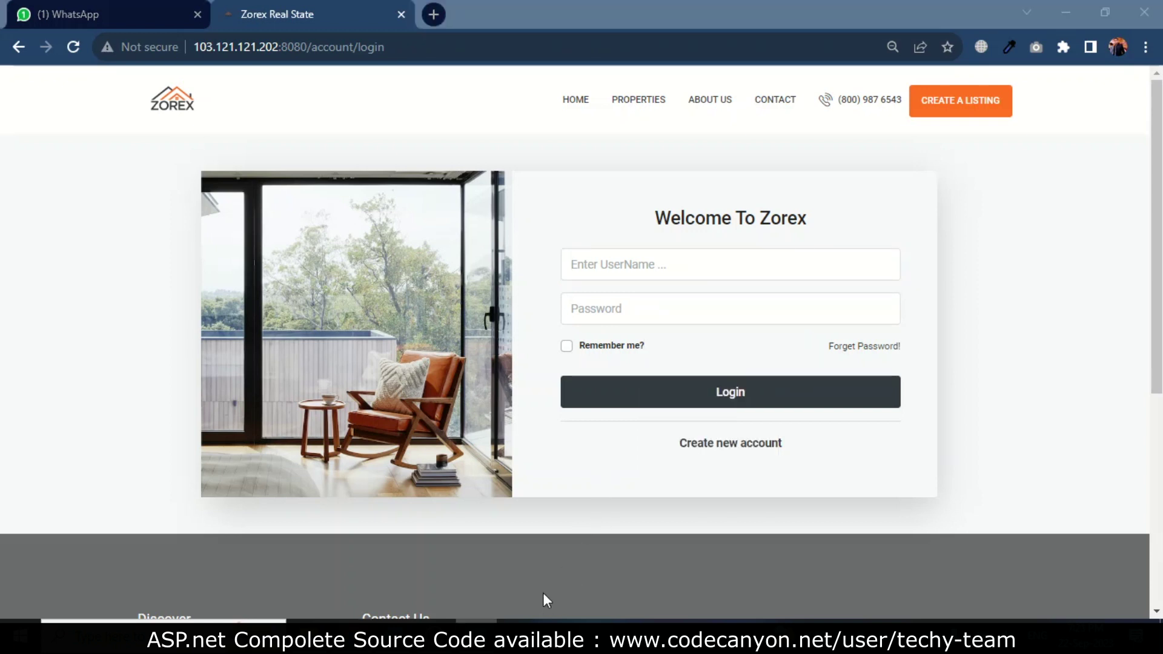
pyautogui.click(577, 264)
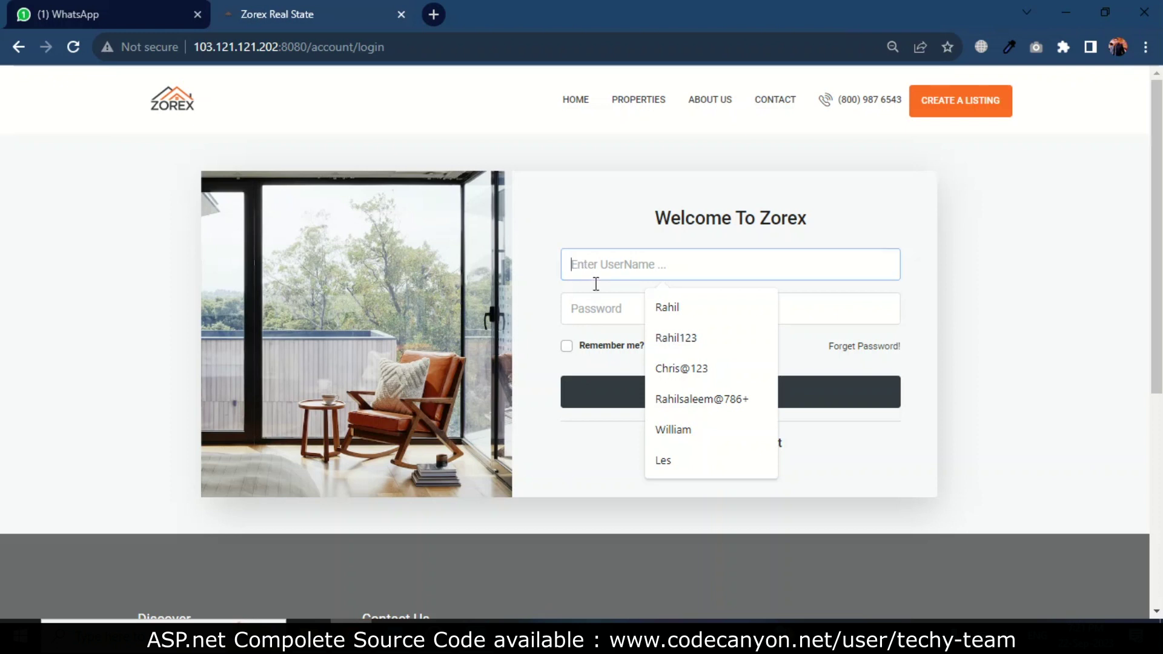
pyautogui.write('Danish')
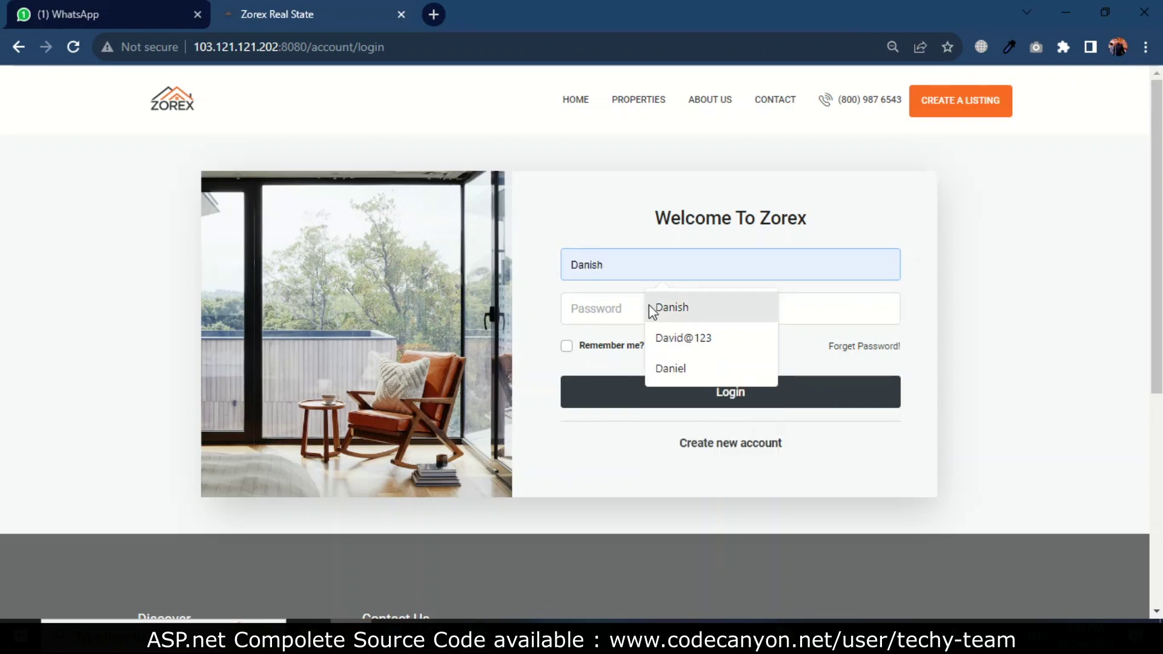
pyautogui.click(650, 308)
pyautogui.doubleClick(609, 265)
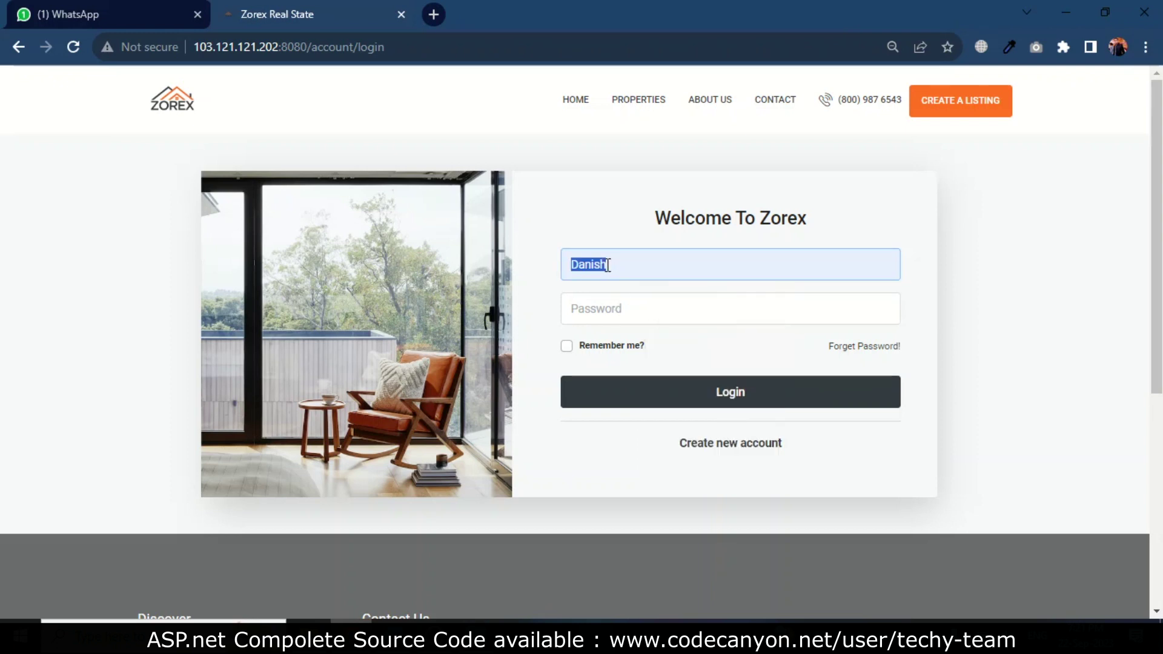
pyautogui.click(593, 307)
pyautogui.hotkey('ctrl', 'v')
pyautogui.click(657, 403)
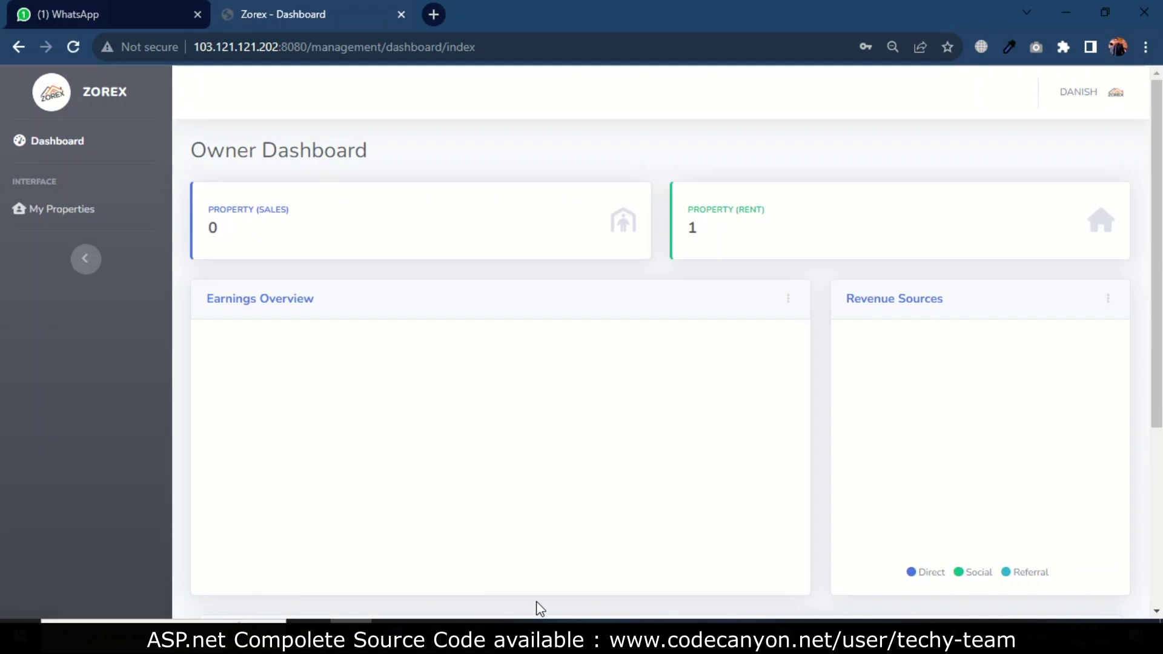
# Step: Create a listing from My Properties and autofill step one with the Briargate Commons details
pyautogui.click(117, 222)
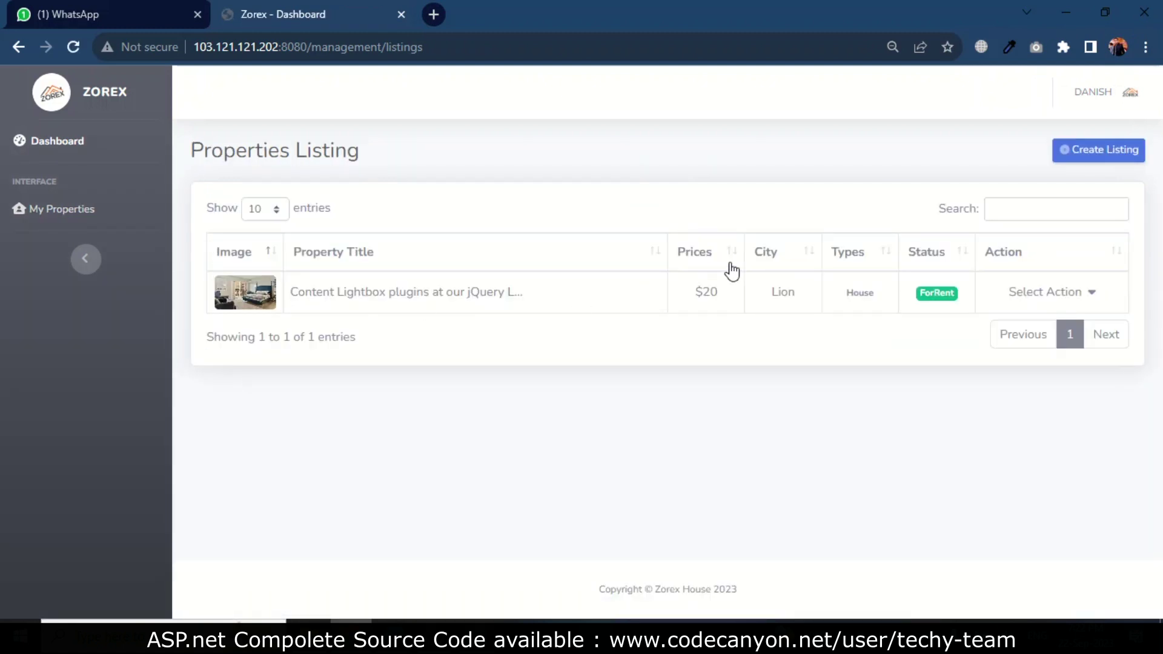
pyautogui.click(1077, 159)
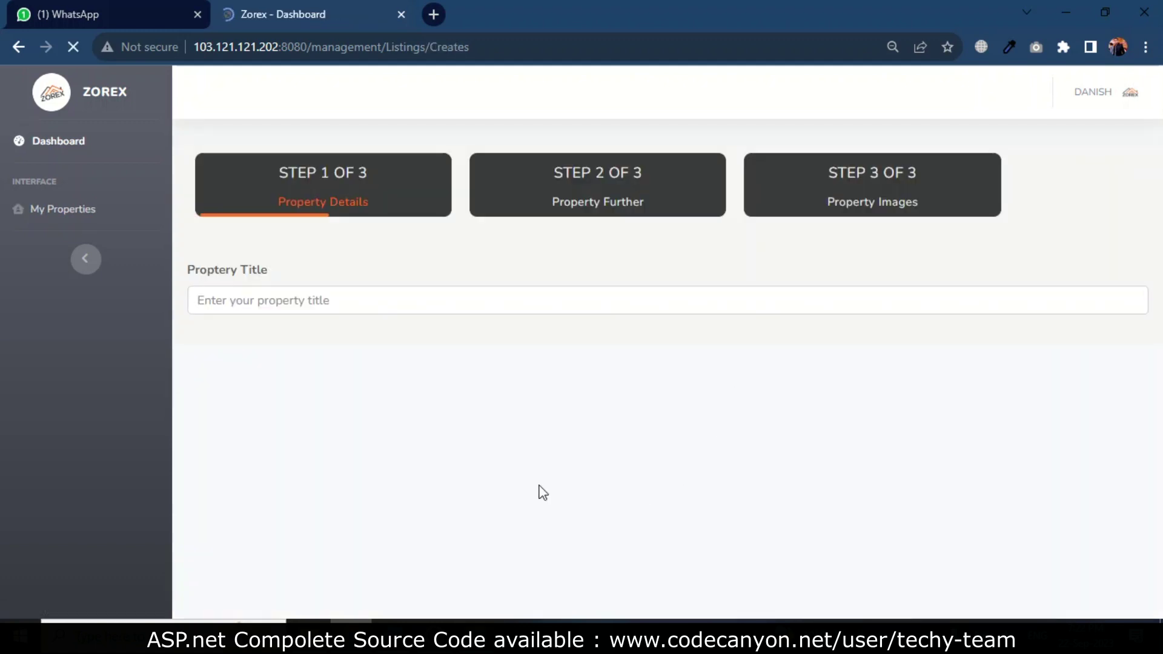
pyautogui.click(361, 294)
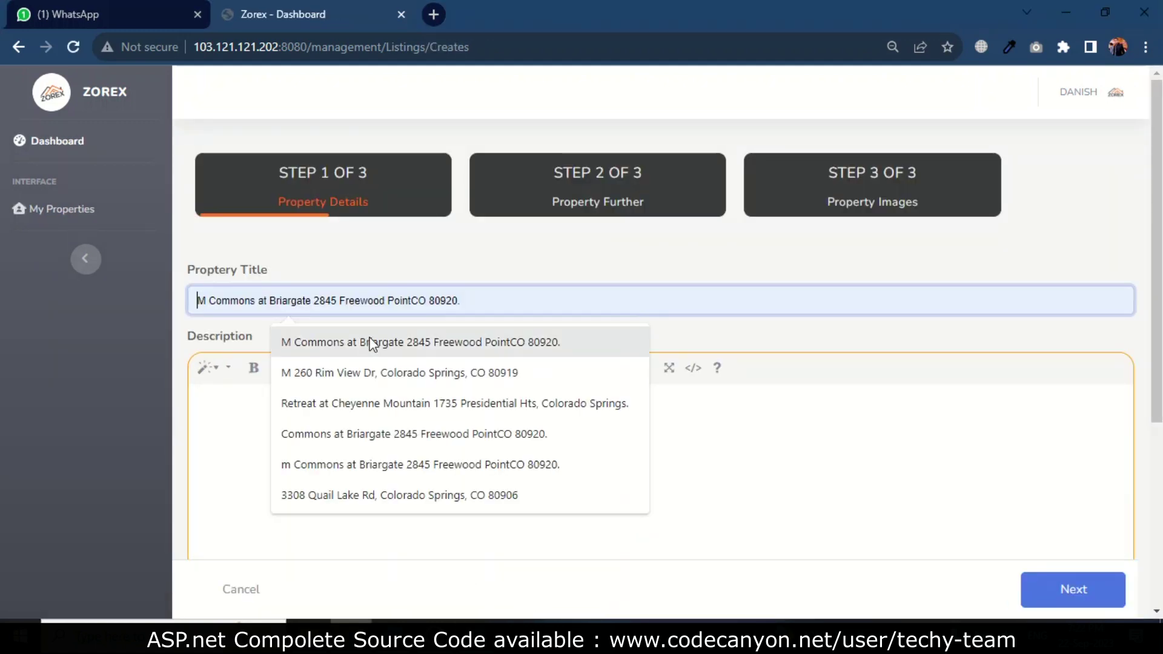
pyautogui.click(388, 340)
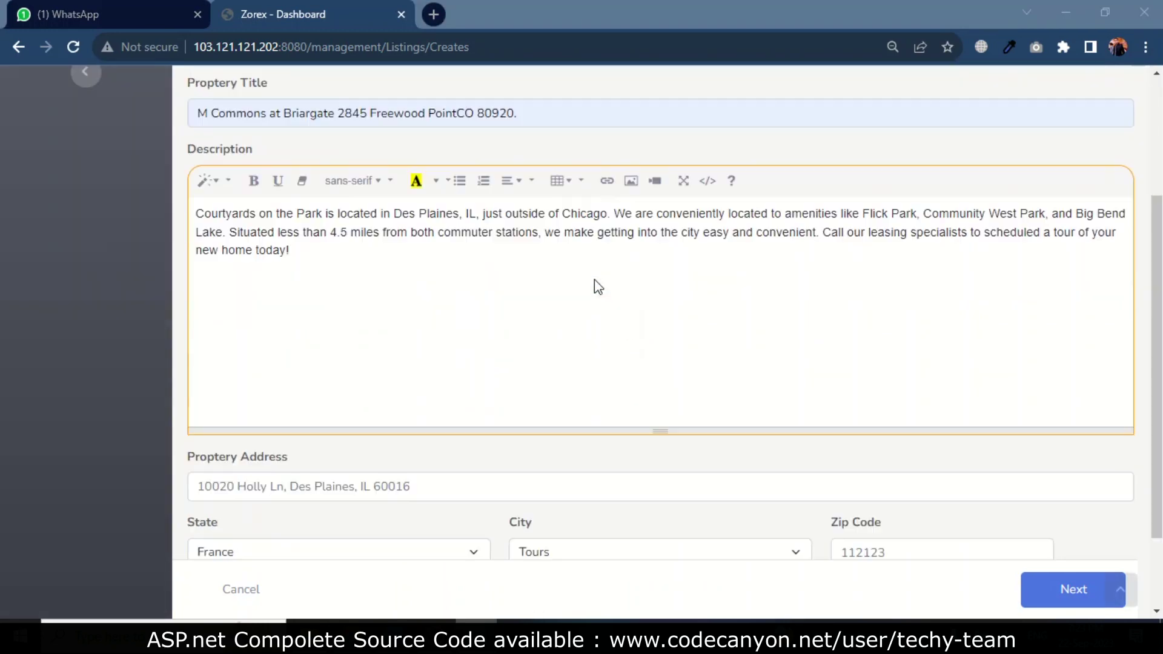
pyautogui.scroll(-2, 903, 569)
# Step: Move to step two and replace the price 0 with 120
pyautogui.click(1075, 585)
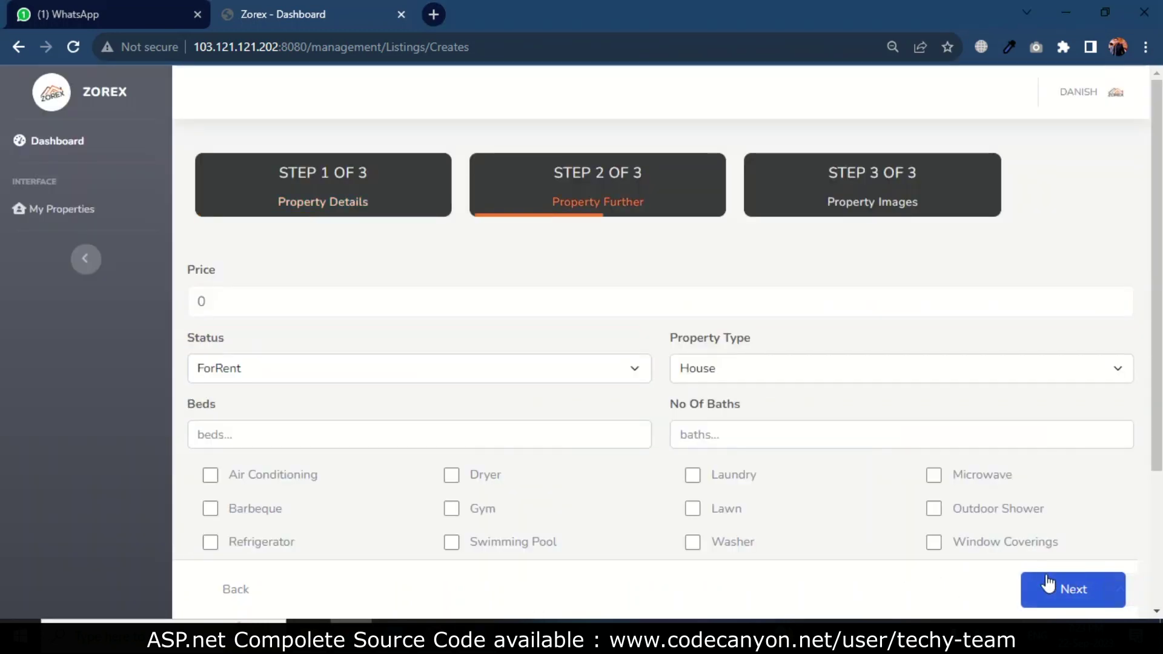
pyautogui.scroll(-1, 418, 336)
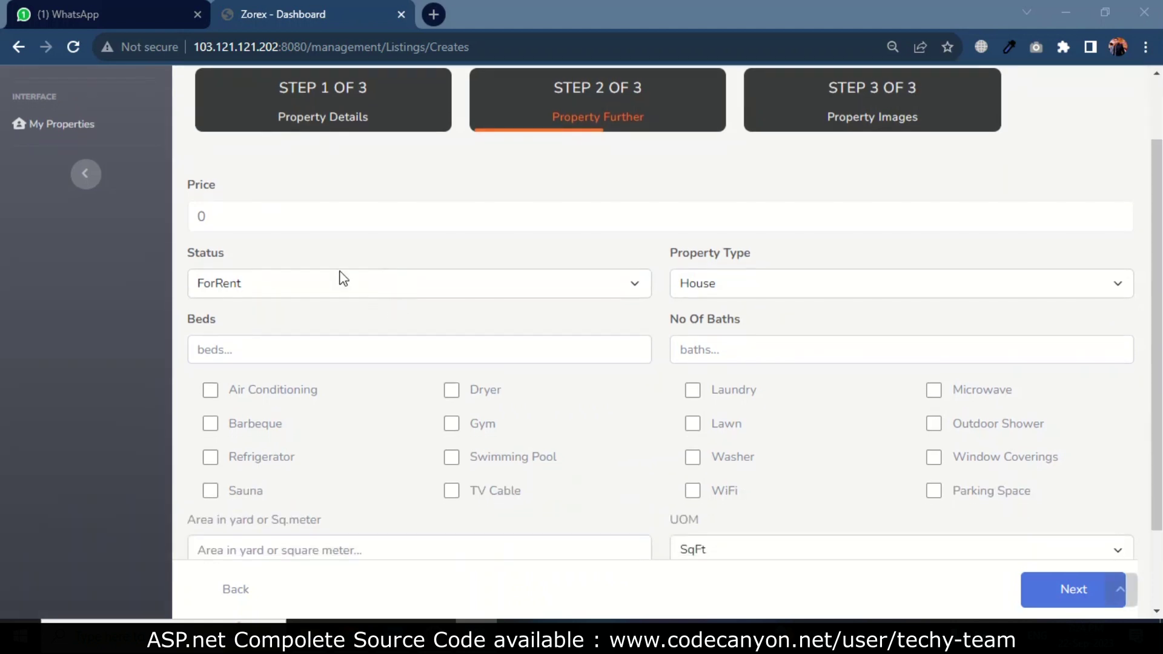
pyautogui.doubleClick(257, 219)
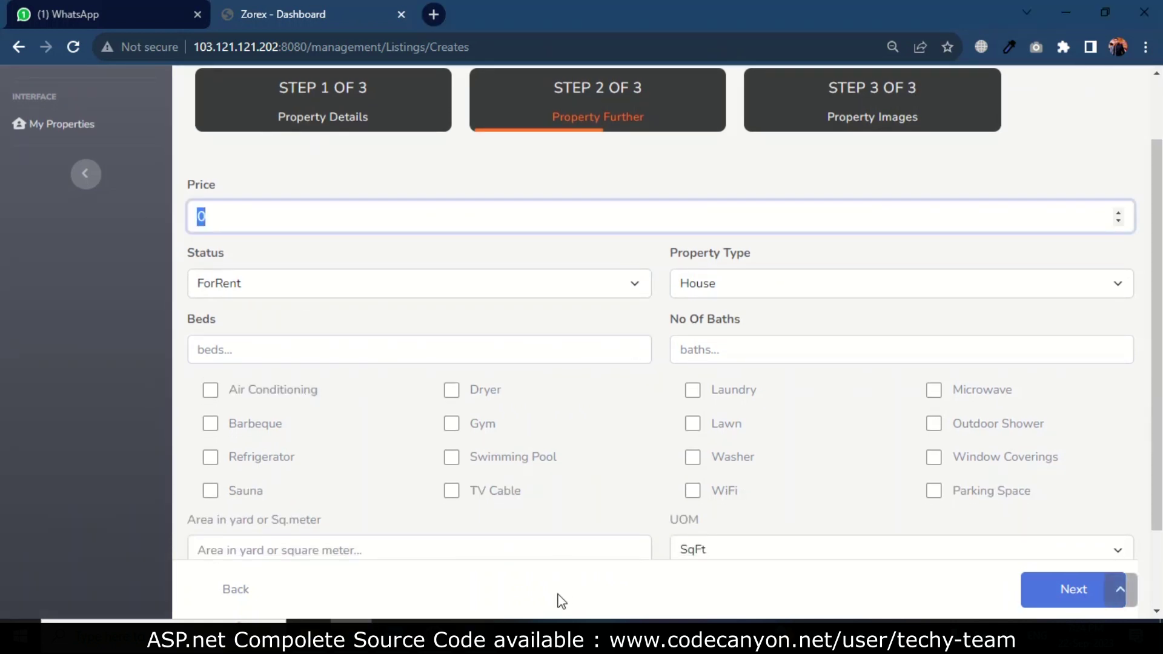
pyautogui.click(237, 218)
pyautogui.press('BackSpace')
pyautogui.write('120')
# Step: Keep status ForRent, choose SingleFamilyHome type, and set 1 bed and 1 bath
pyautogui.click(233, 290)
pyautogui.click(237, 307)
pyautogui.click(717, 285)
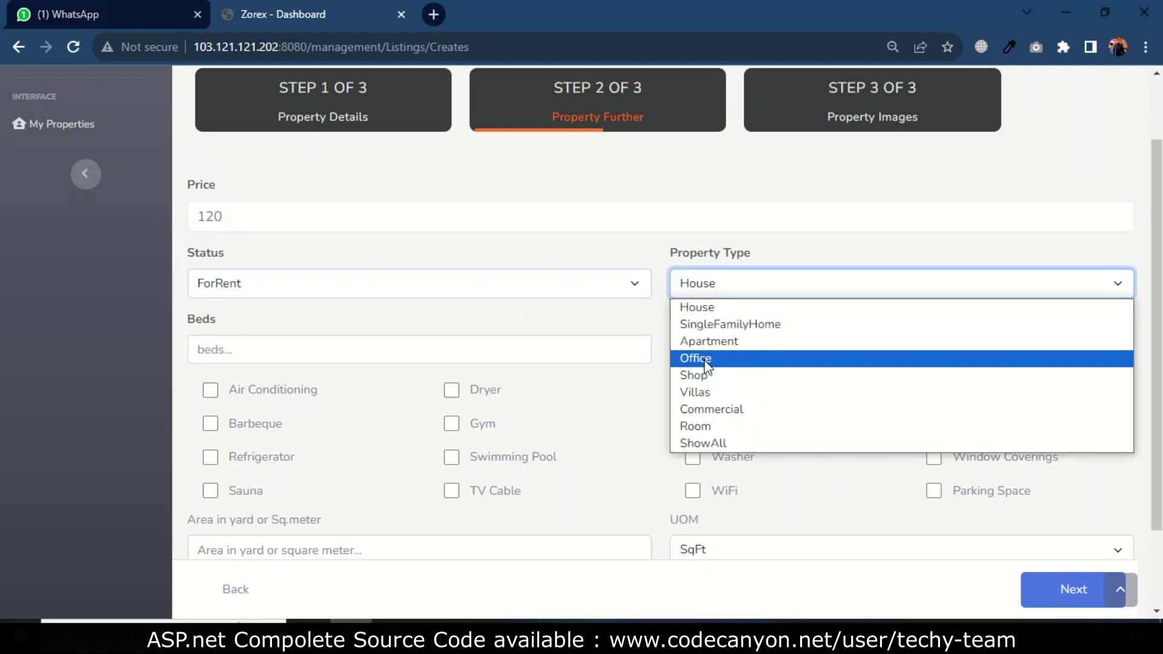
pyautogui.click(714, 325)
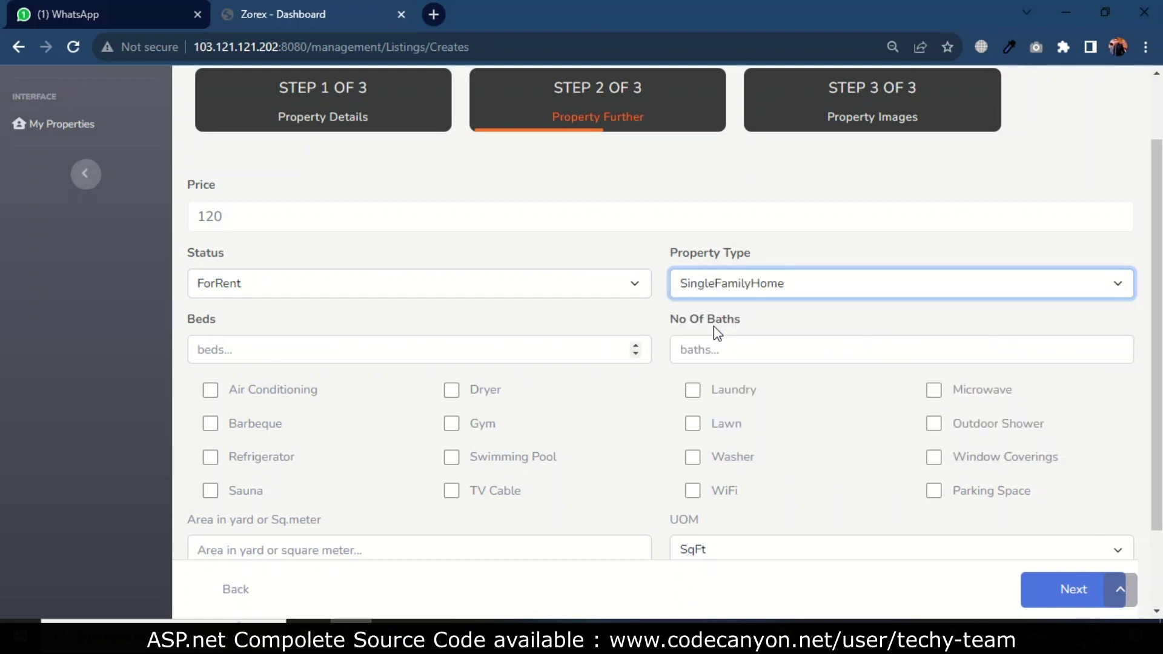
pyautogui.click(345, 356)
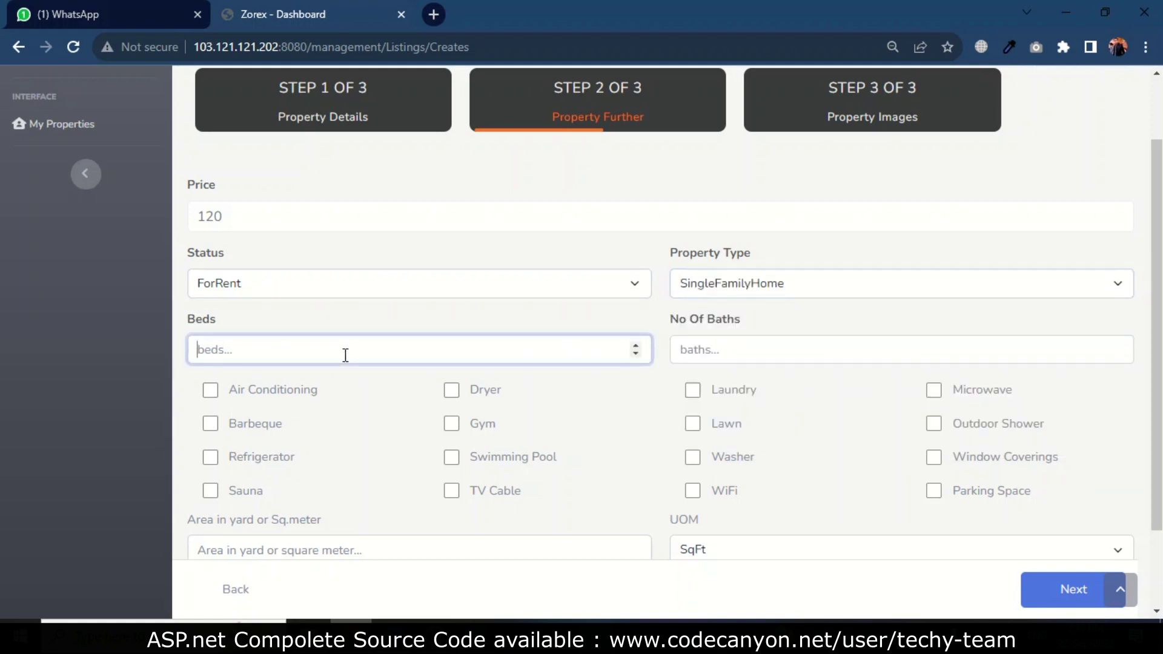
pyautogui.write('2')
pyautogui.press('Down')
pyautogui.click(715, 349)
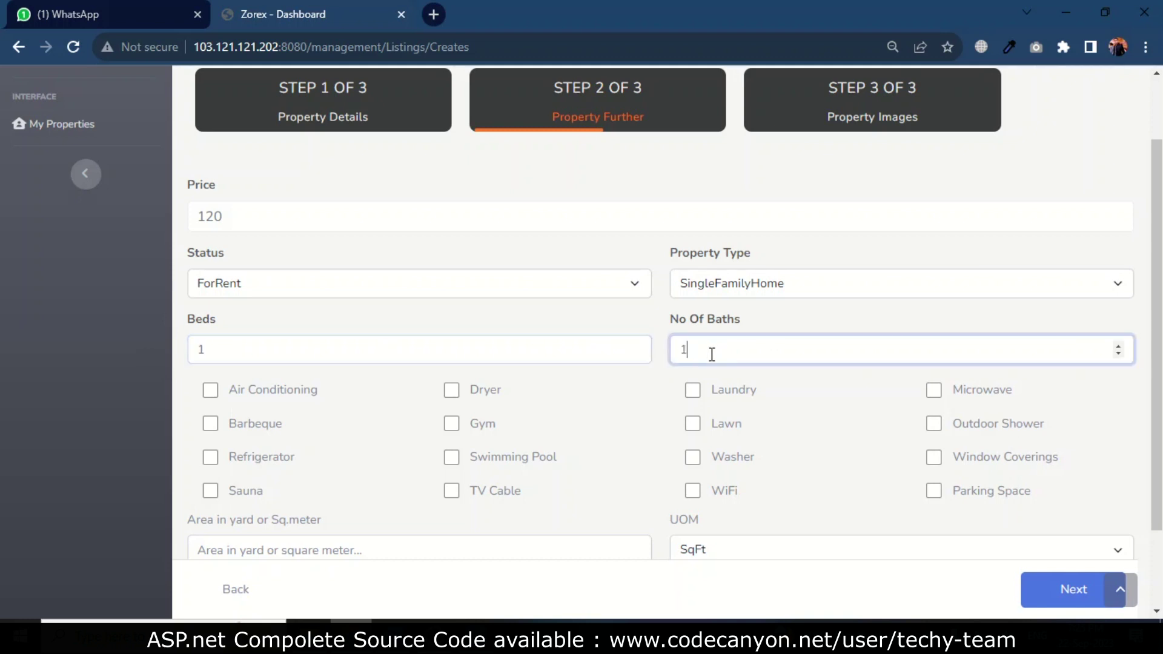
pyautogui.scroll(-2, 525, 408)
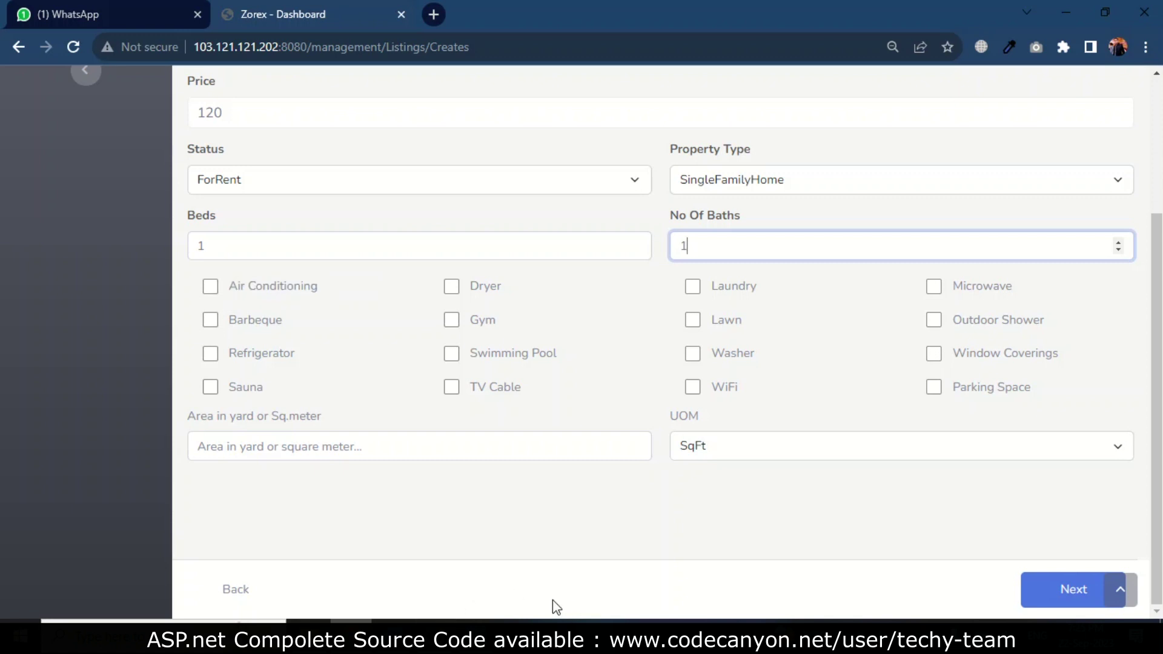
# Step: Tick Air Conditioning and TV Cable, enter area 60, and continue to Property Images
pyautogui.click(213, 287)
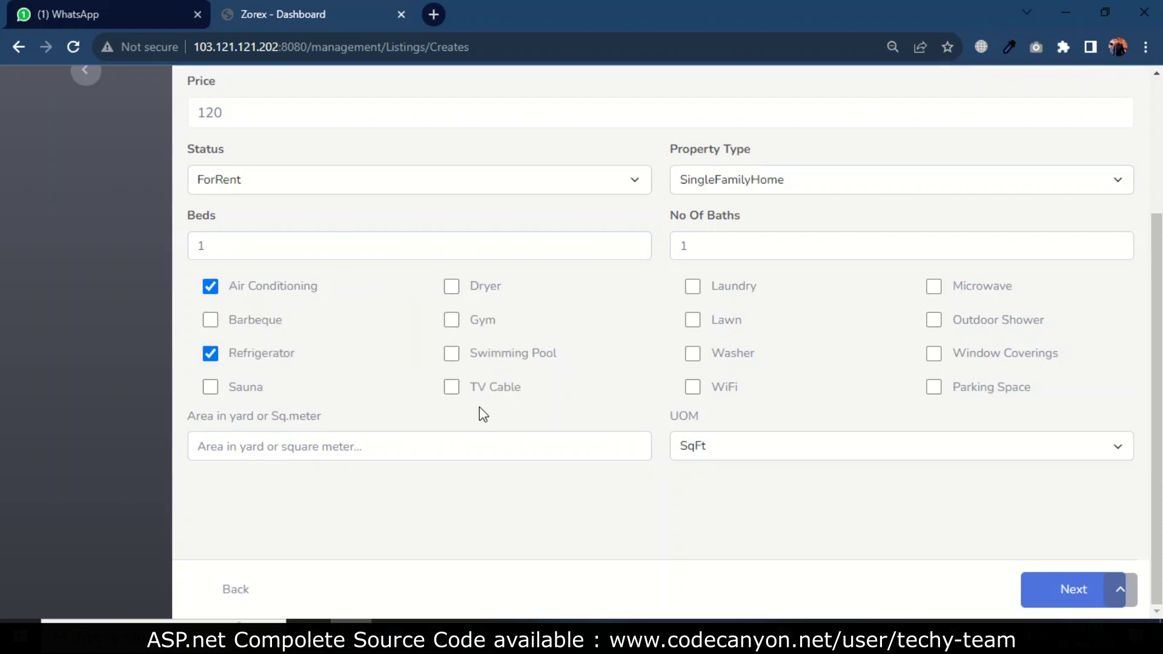
pyautogui.click(465, 388)
pyautogui.click(287, 453)
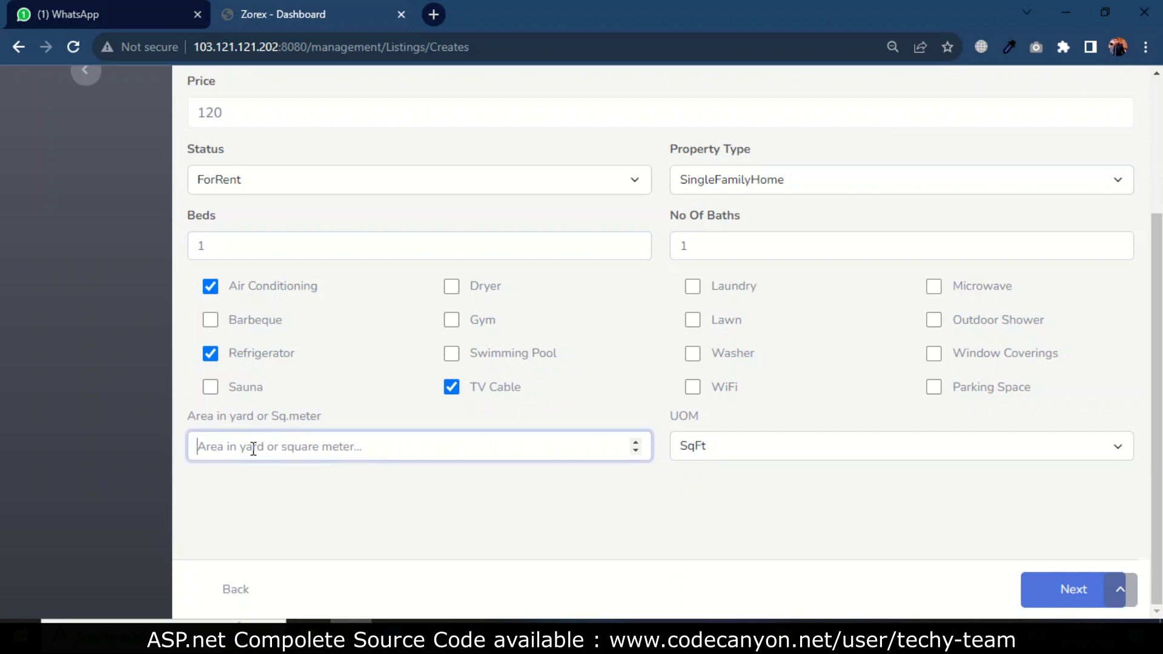
pyautogui.write('60')
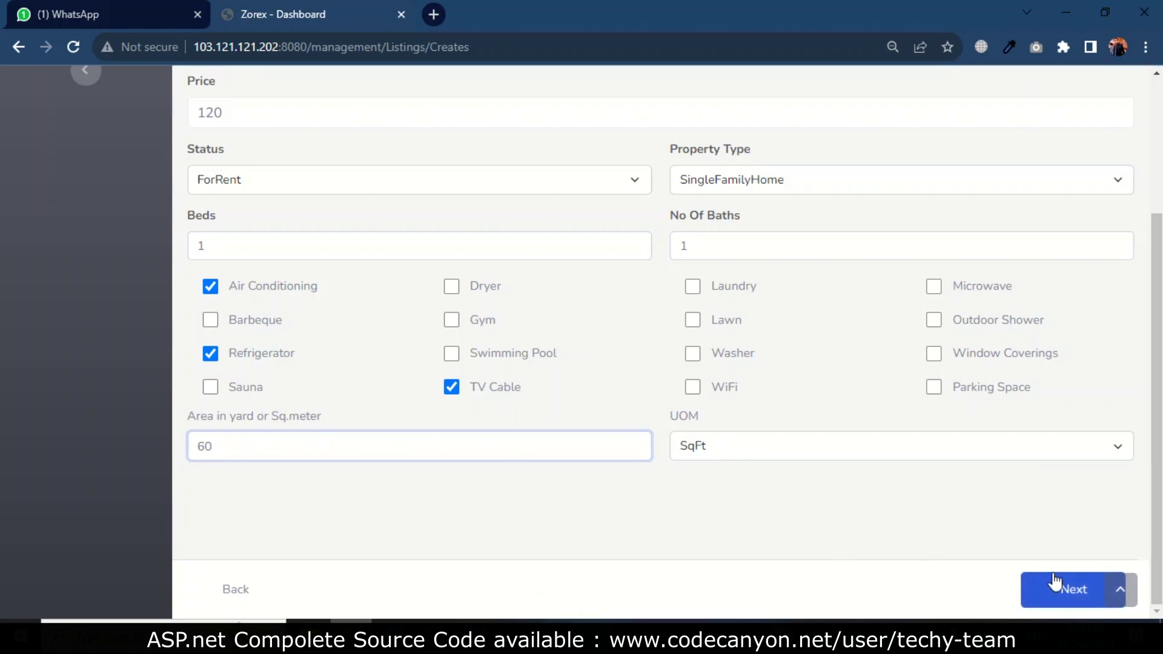
pyautogui.click(1055, 582)
pyautogui.scroll(-1, 261, 363)
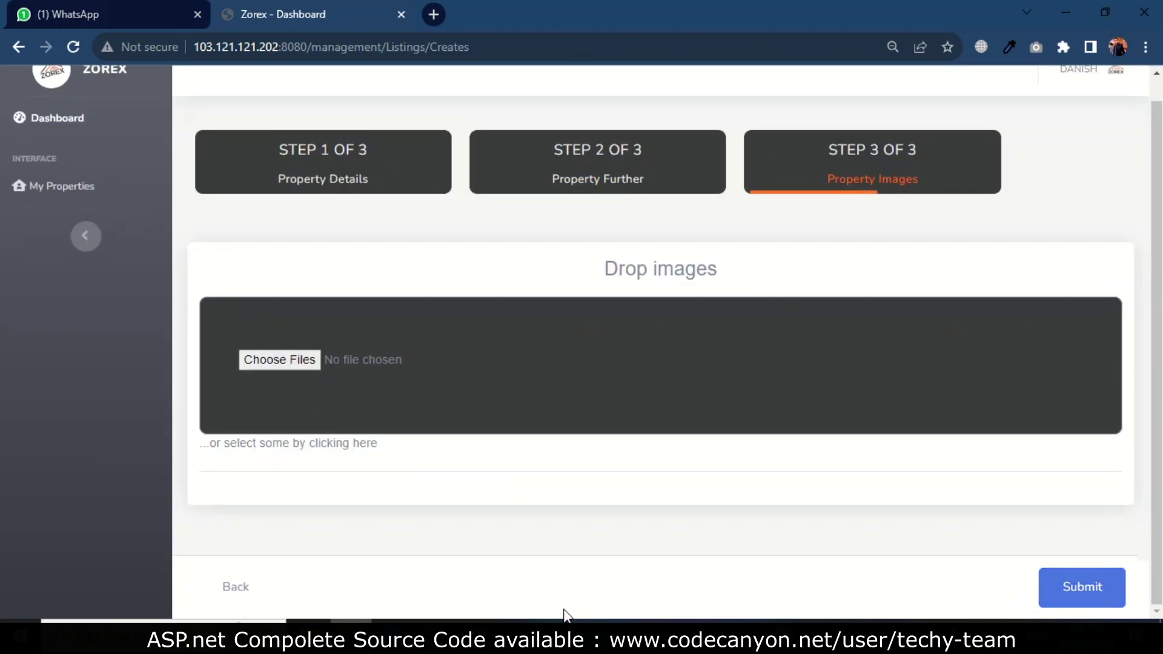
# Step: Attach property.avif from Downloads as the listing photo and submit the new listing
pyautogui.click(294, 361)
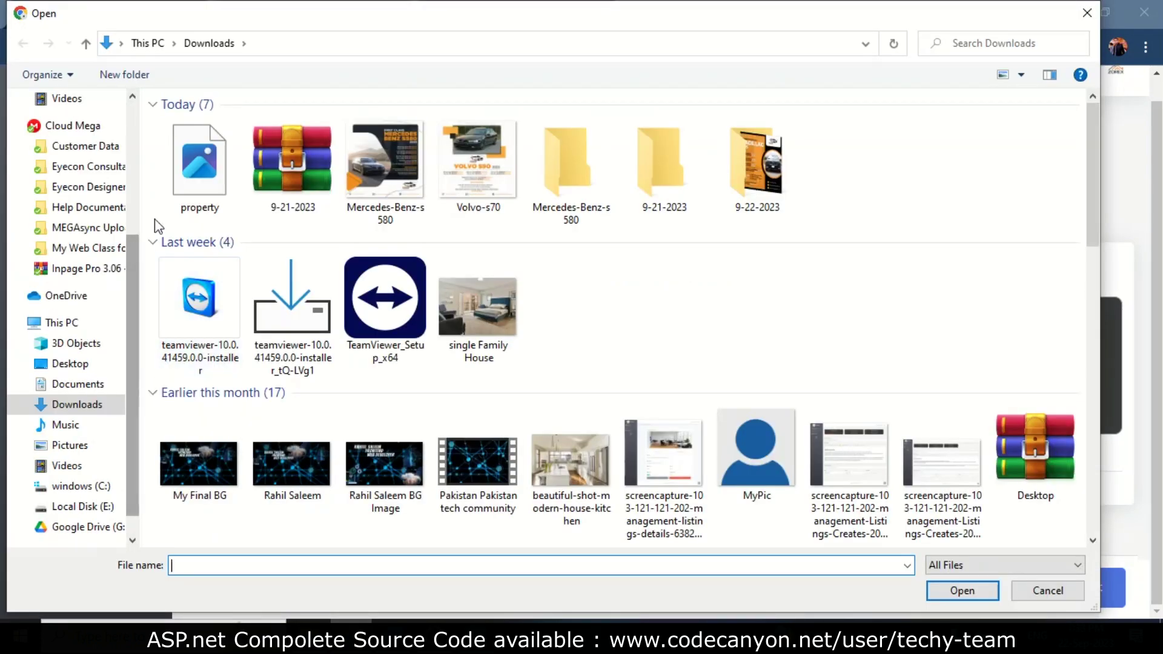
pyautogui.doubleClick(192, 181)
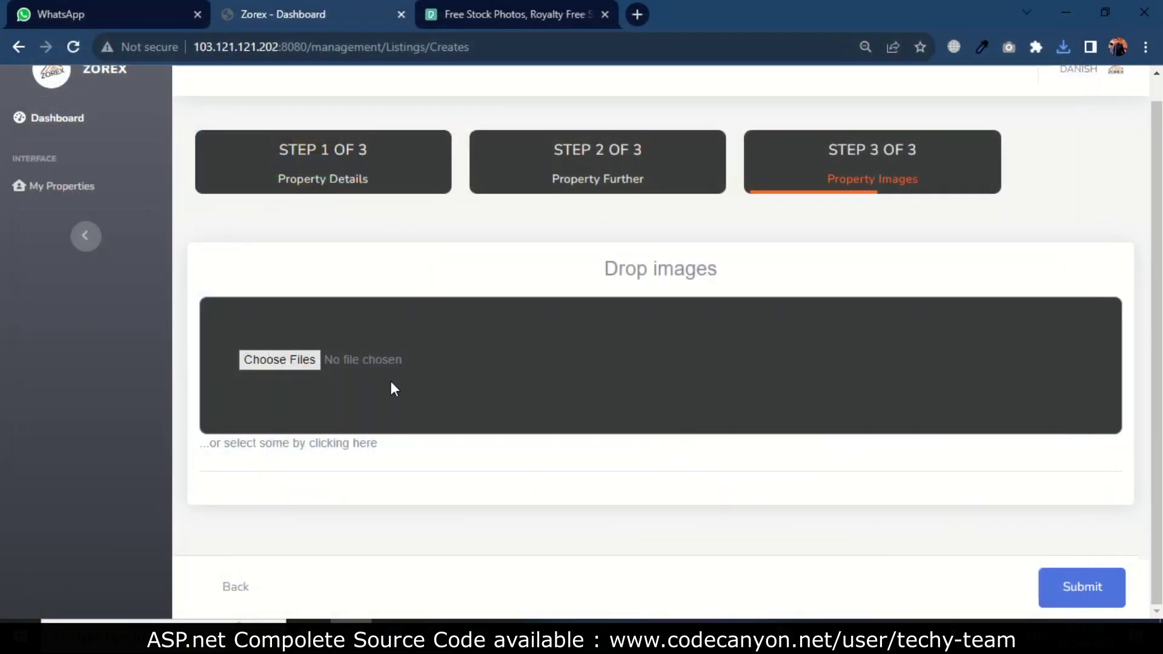
pyautogui.scroll(-2, 358, 412)
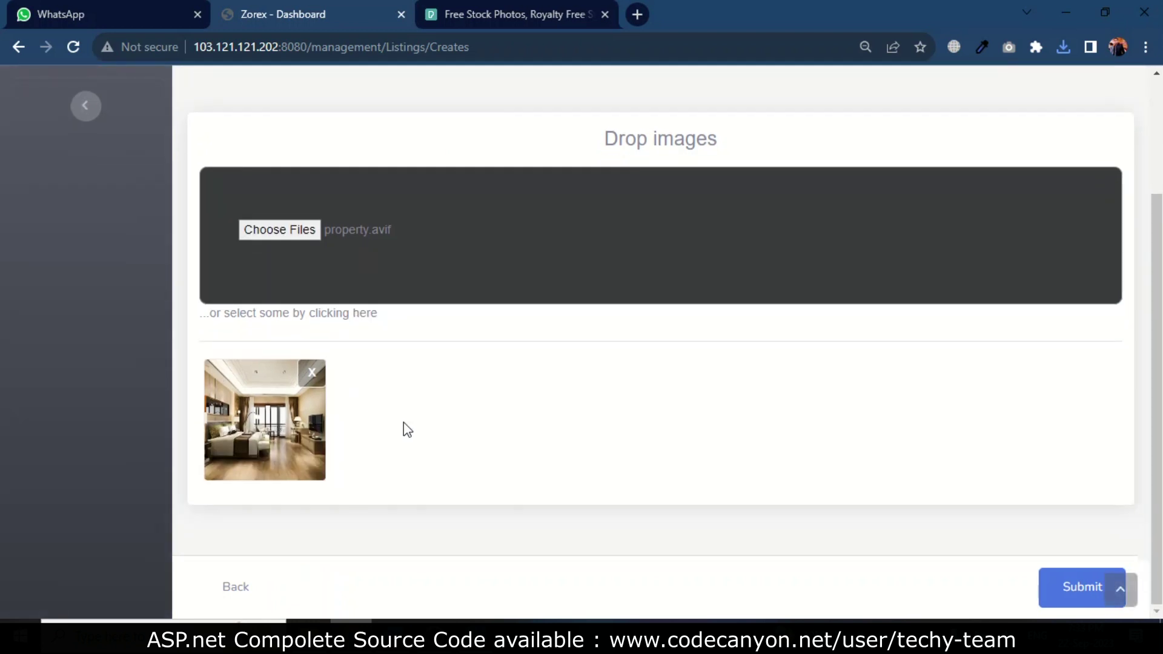
pyautogui.click(1069, 581)
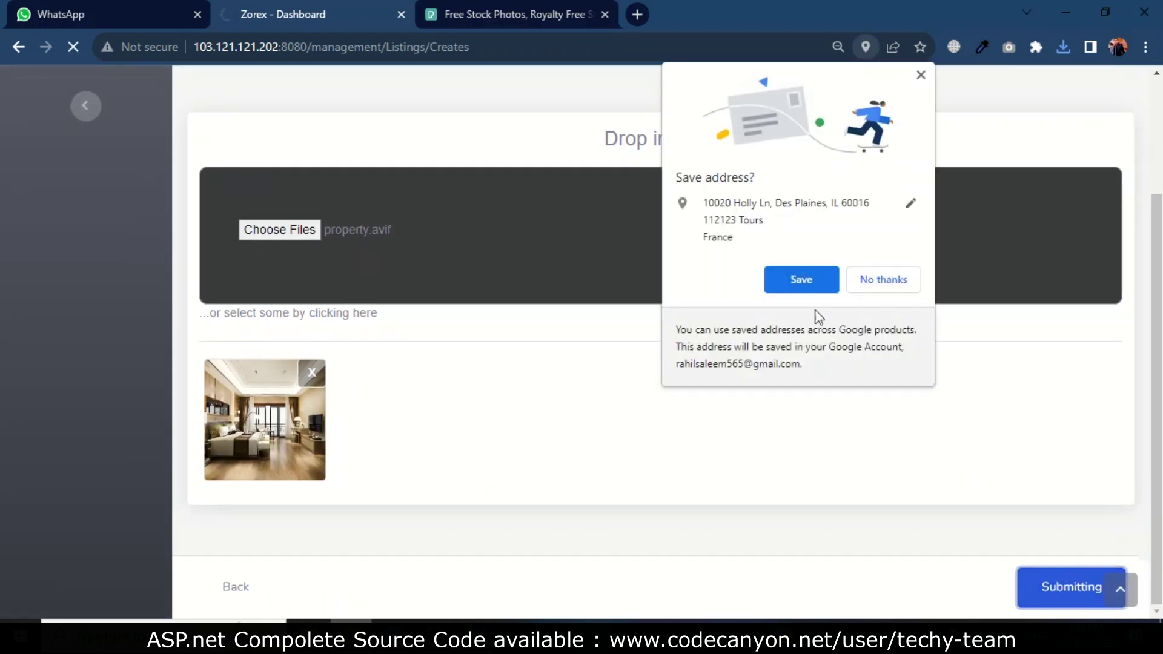
# Step: Acknowledge the Briargate listing's creation, then log out of the landlord dashboard
pyautogui.click(790, 275)
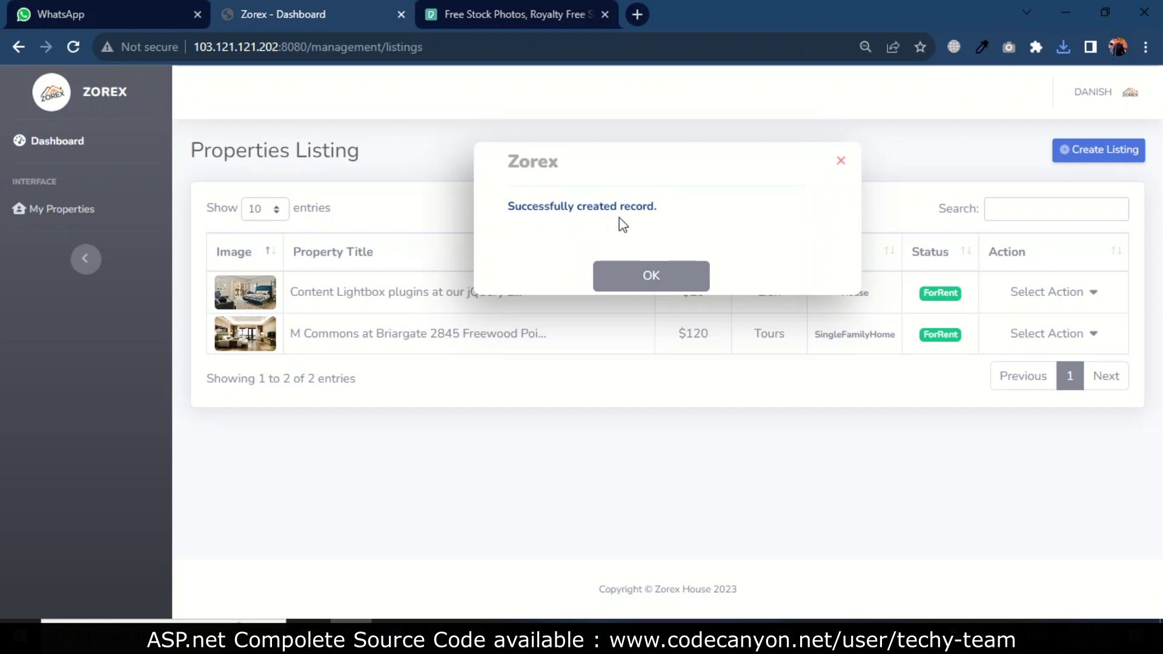
pyautogui.click(659, 289)
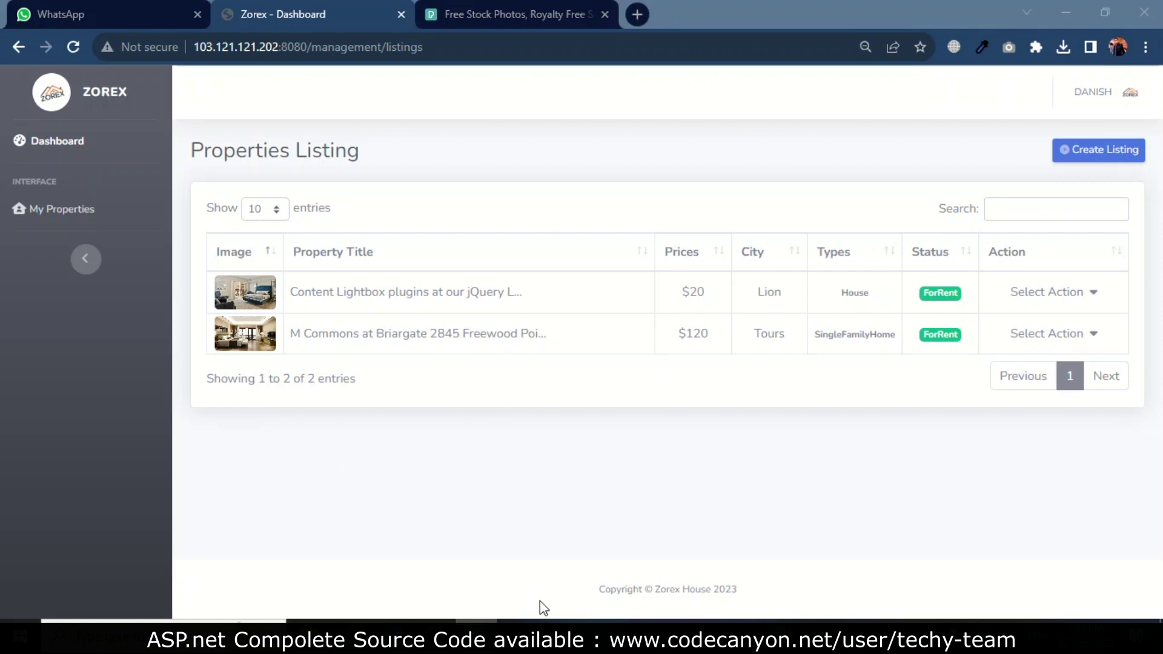
pyautogui.click(1092, 92)
pyautogui.click(1075, 173)
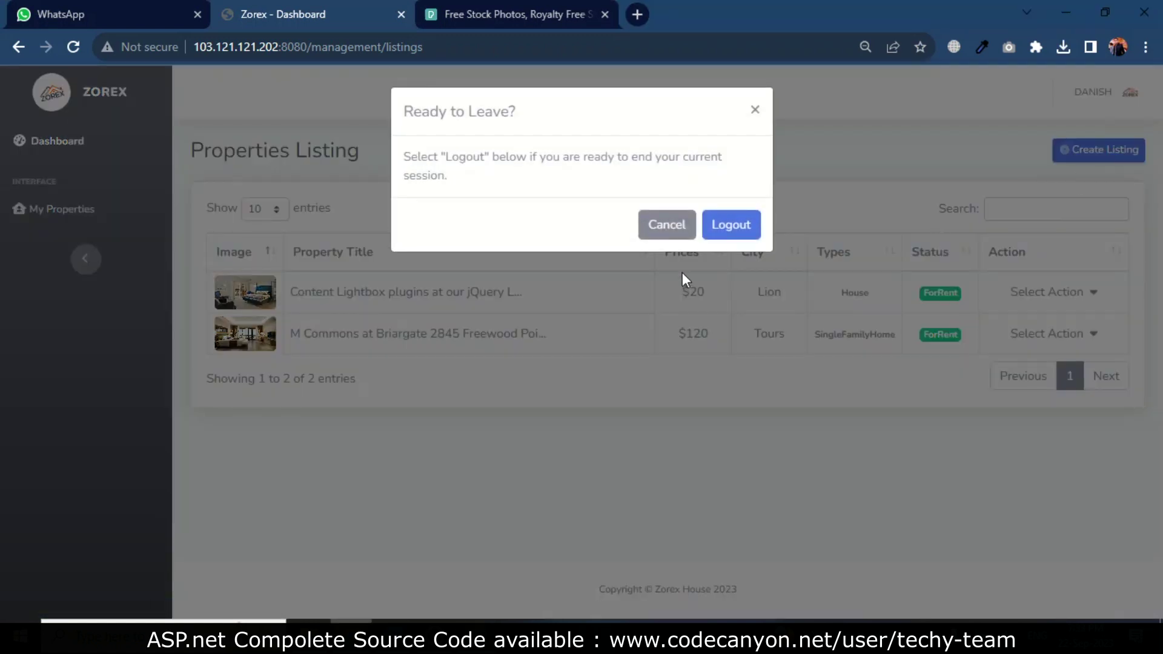
pyautogui.click(729, 229)
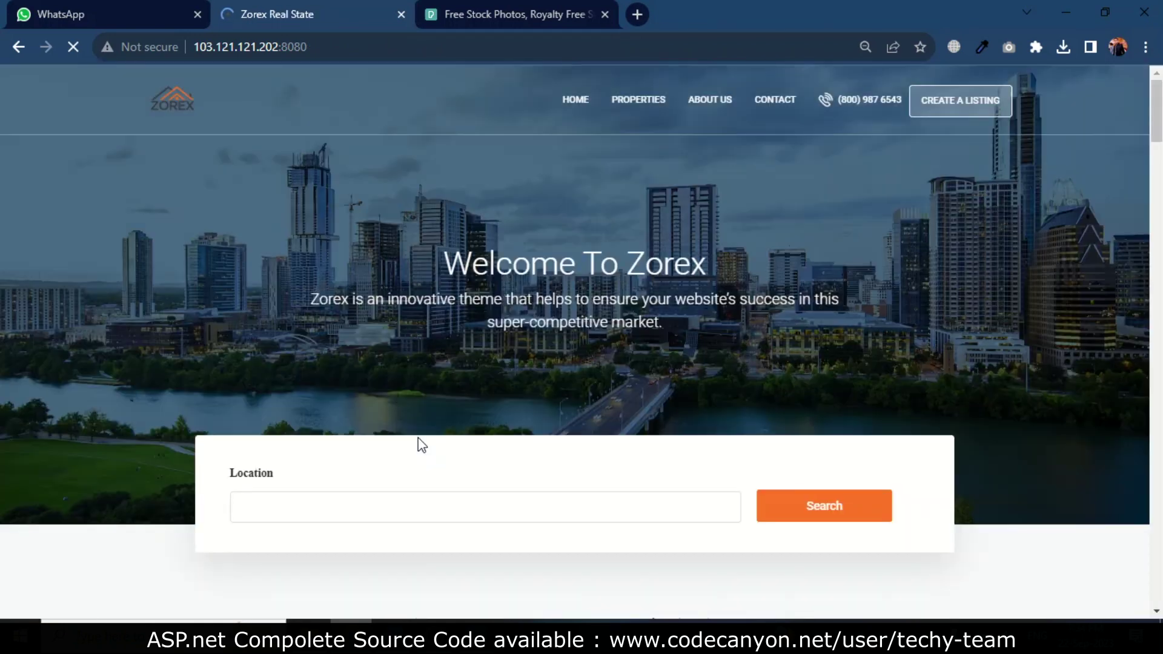
# Step: Scroll the homepage to see the $120/mo Briargate rental in Tours first among the featured listings
pyautogui.scroll(-10, 512, 375)
pyautogui.scroll(5, 513, 375)
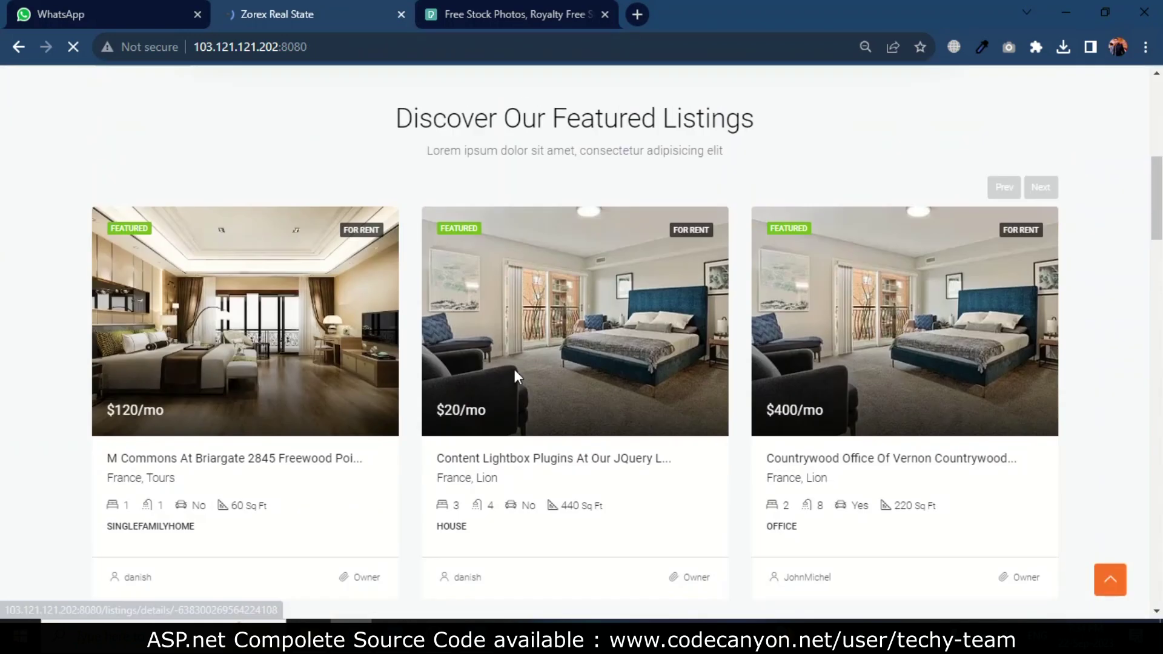